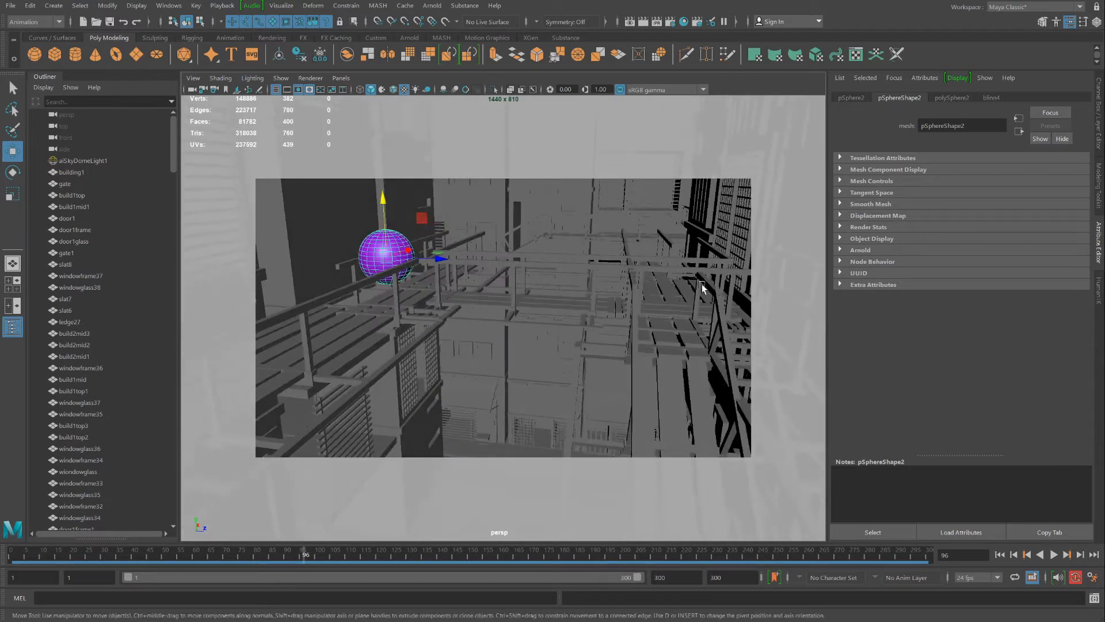
# Step: At frame 1, move the sphere along the Z axis across the alley to the opposite walkway
pyautogui.moveTo(385, 313)
pyautogui.keyDown('alt'); pyautogui.mouseDown()
pyautogui.moveTo(374, 331)
pyautogui.moveTo(384, 311)
pyautogui.mouseUp(); pyautogui.keyUp('alt')
pyautogui.keyDown('alt'); pyautogui.moveTo(385, 311); pyautogui.dragTo(474, 312, button='middle'); pyautogui.keyUp('alt')
pyautogui.keyDown('alt'); pyautogui.moveTo(474, 312); pyautogui.dragTo(458, 328); pyautogui.keyUp('alt')
pyautogui.keyDown('alt'); pyautogui.moveTo(458, 328); pyautogui.dragTo(465, 324, button='middle'); pyautogui.keyUp('alt')
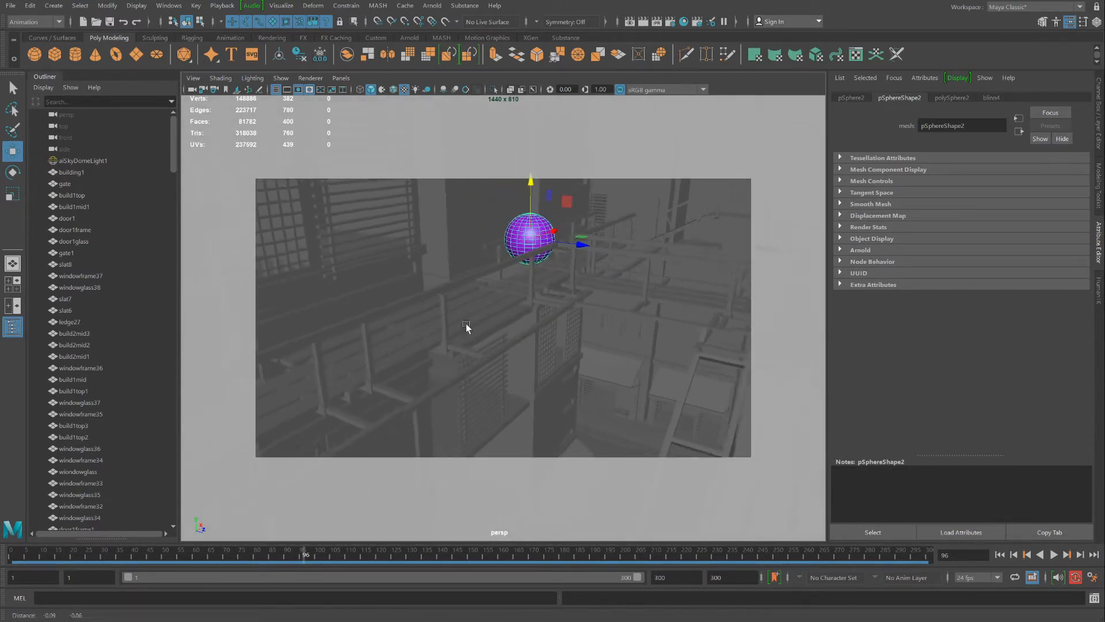
pyautogui.keyDown('alt'); pyautogui.moveTo(465, 324); pyautogui.dragTo(432, 301); pyautogui.keyUp('alt')
pyautogui.keyDown('alt'); pyautogui.moveTo(431, 301); pyautogui.dragTo(481, 260, button='middle'); pyautogui.keyUp('alt')
pyautogui.keyDown('alt'); pyautogui.moveTo(373, 425); pyautogui.dragTo(627, 347); pyautogui.keyUp('alt')
pyautogui.keyDown('alt'); pyautogui.moveTo(626, 347); pyautogui.dragTo(543, 340, button='middle'); pyautogui.keyUp('alt')
pyautogui.keyDown('alt'); pyautogui.moveTo(543, 342); pyautogui.dragTo(585, 348); pyautogui.keyUp('alt')
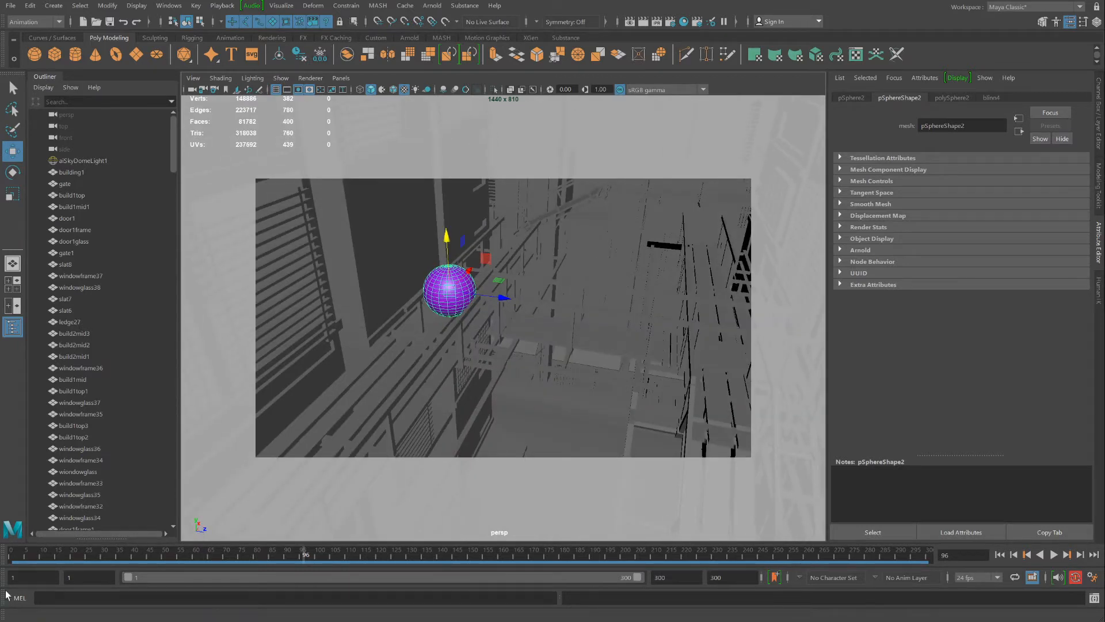
pyautogui.moveTo(26, 560); pyautogui.dragTo(2, 559)
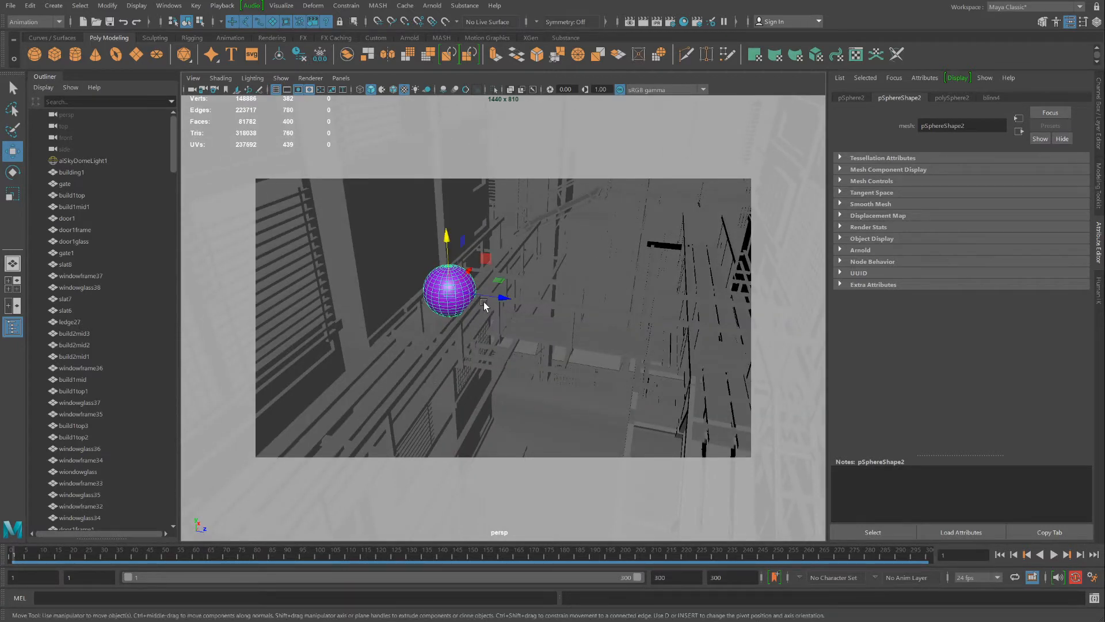
pyautogui.moveTo(494, 304); pyautogui.dragTo(757, 359)
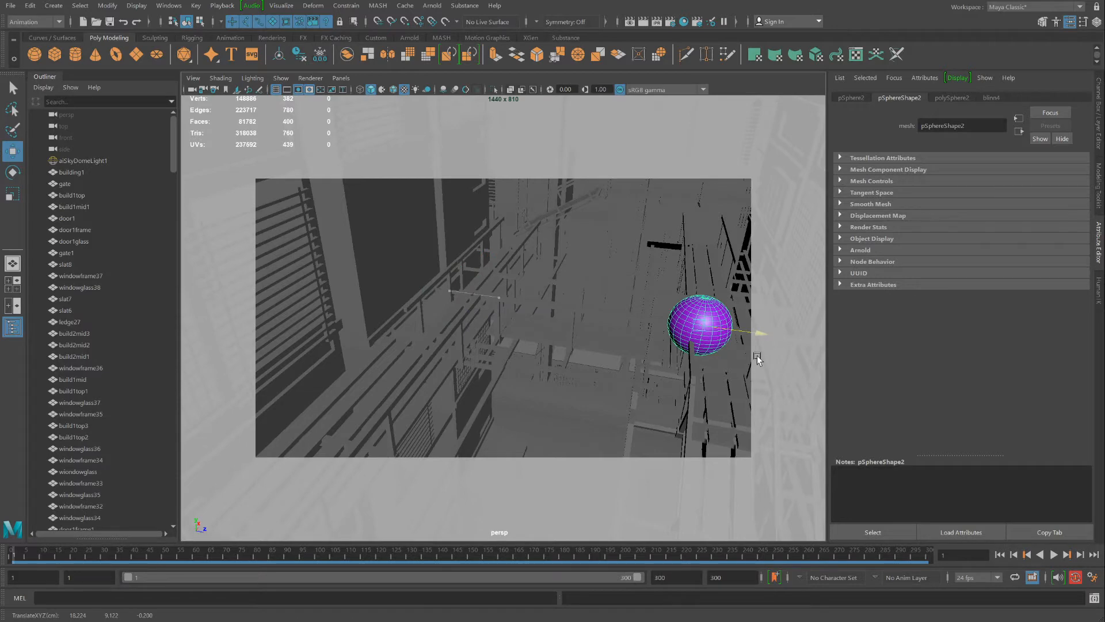
# Step: Scale the sphere down uniformly on all axes to suit the walkway
pyautogui.keyDown('alt'); pyautogui.moveTo(685, 353); pyautogui.dragTo(637, 367); pyautogui.keyUp('alt')
pyautogui.scroll(4, 637, 366)
pyautogui.scroll(-3, 637, 366)
pyautogui.scroll(4, 637, 366)
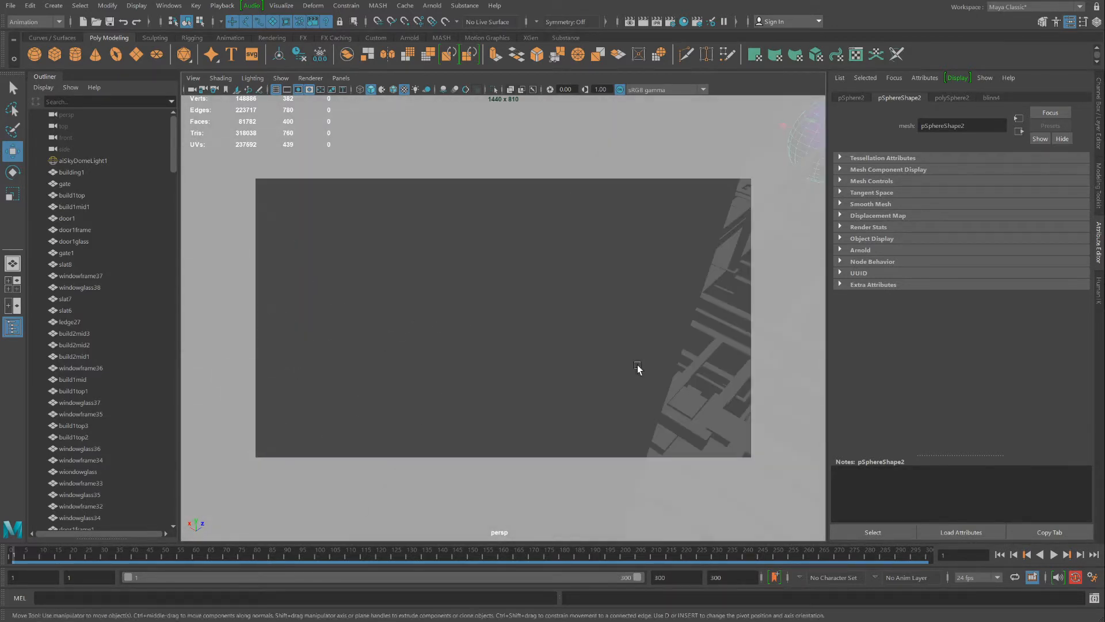
pyautogui.press('f')
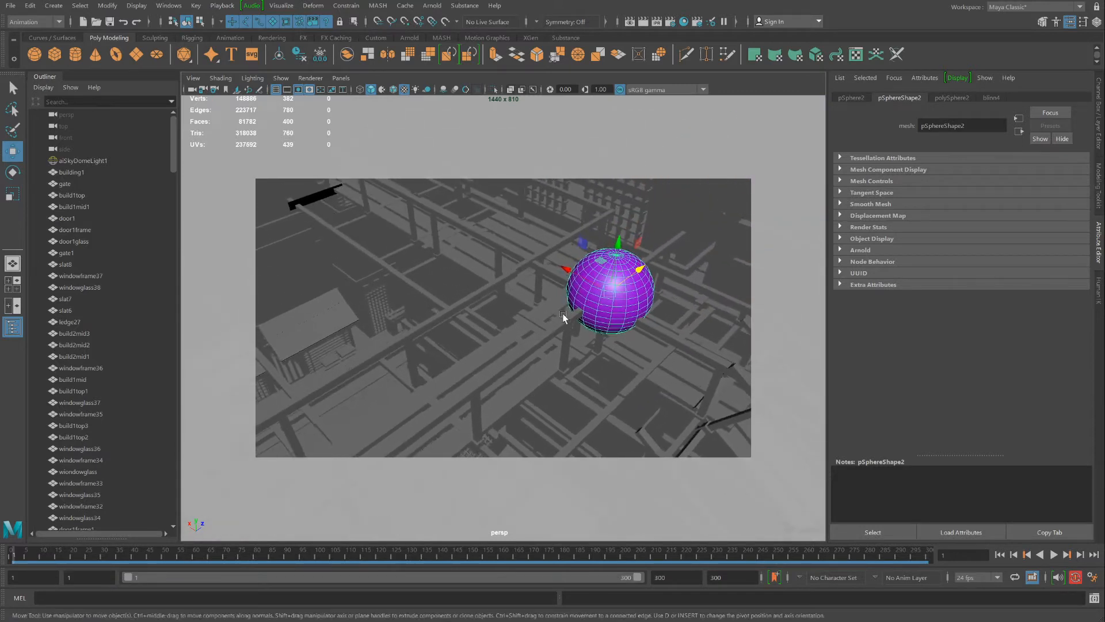
pyautogui.click(13, 194)
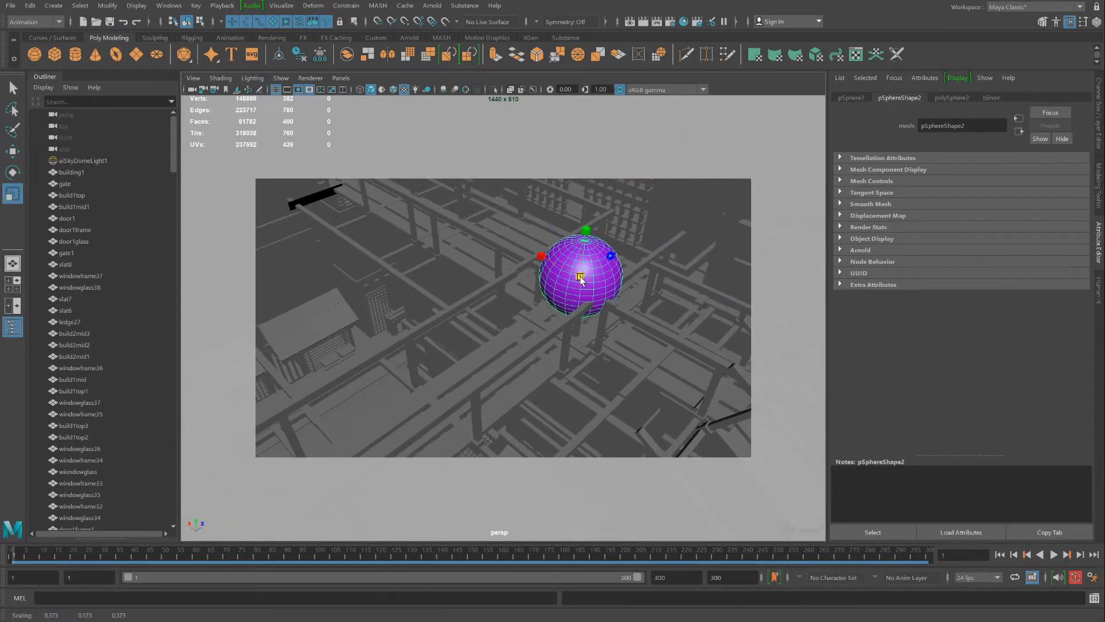
pyautogui.moveTo(580, 276); pyautogui.dragTo(511, 292)
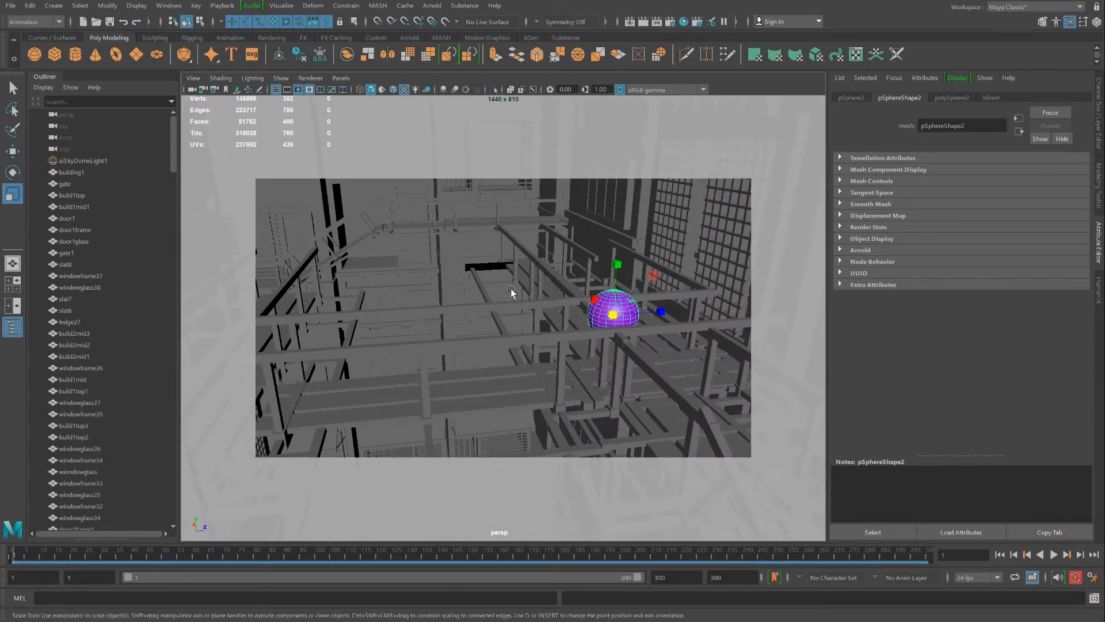
# Step: Lower the sphere onto the walkway at about 8.67 in Y and set a key at frame 1
pyautogui.click(13, 151)
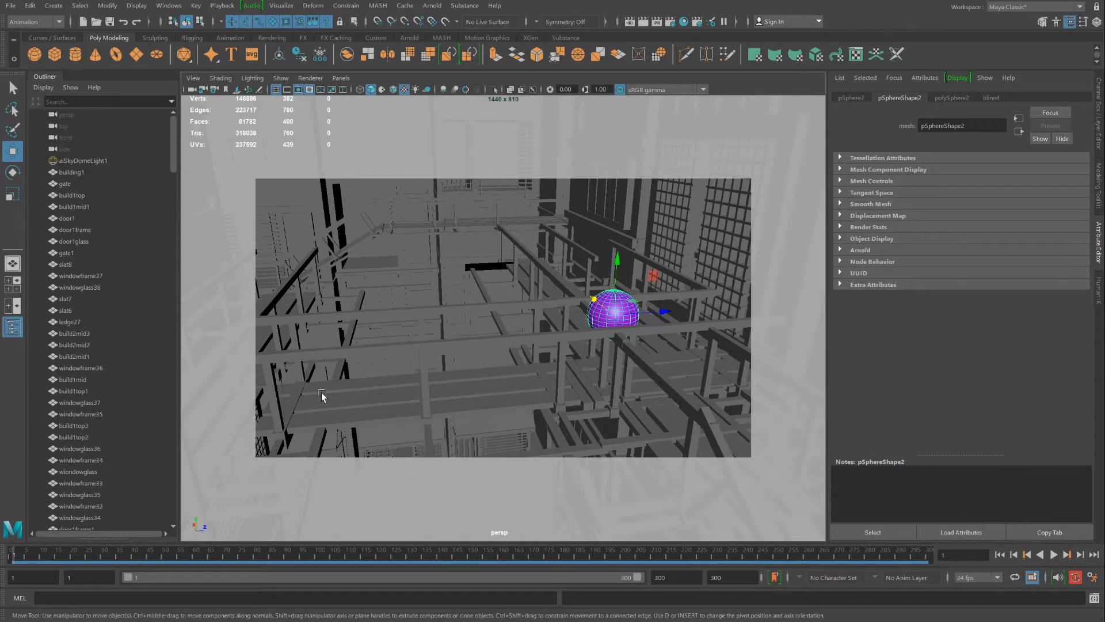
pyautogui.moveTo(616, 262); pyautogui.dragTo(582, 349)
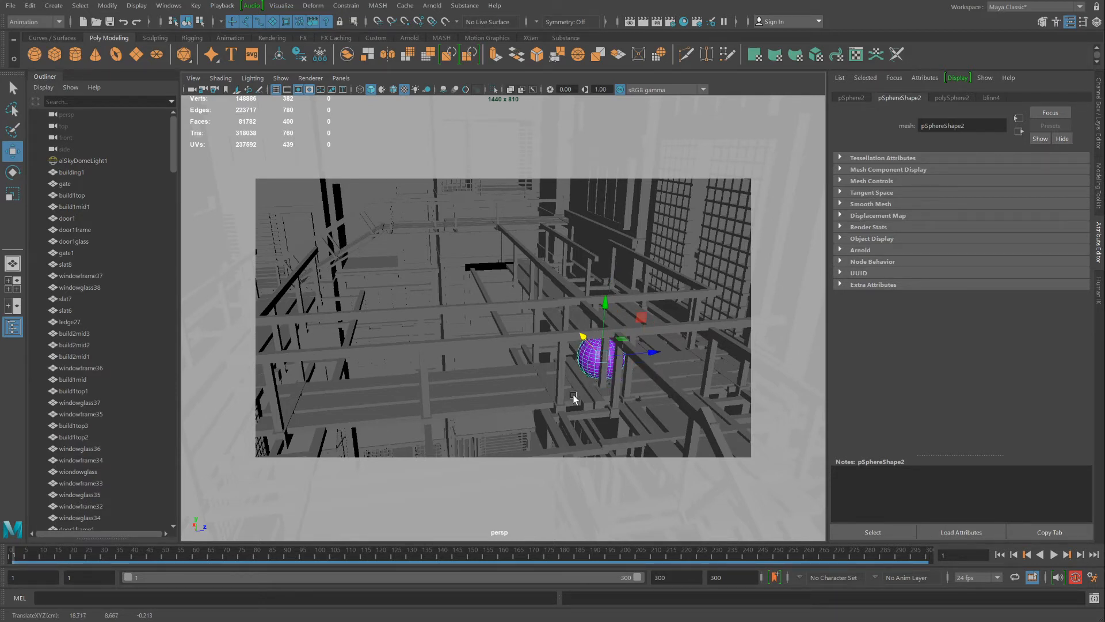
pyautogui.click(9, 558)
pyautogui.press('s')
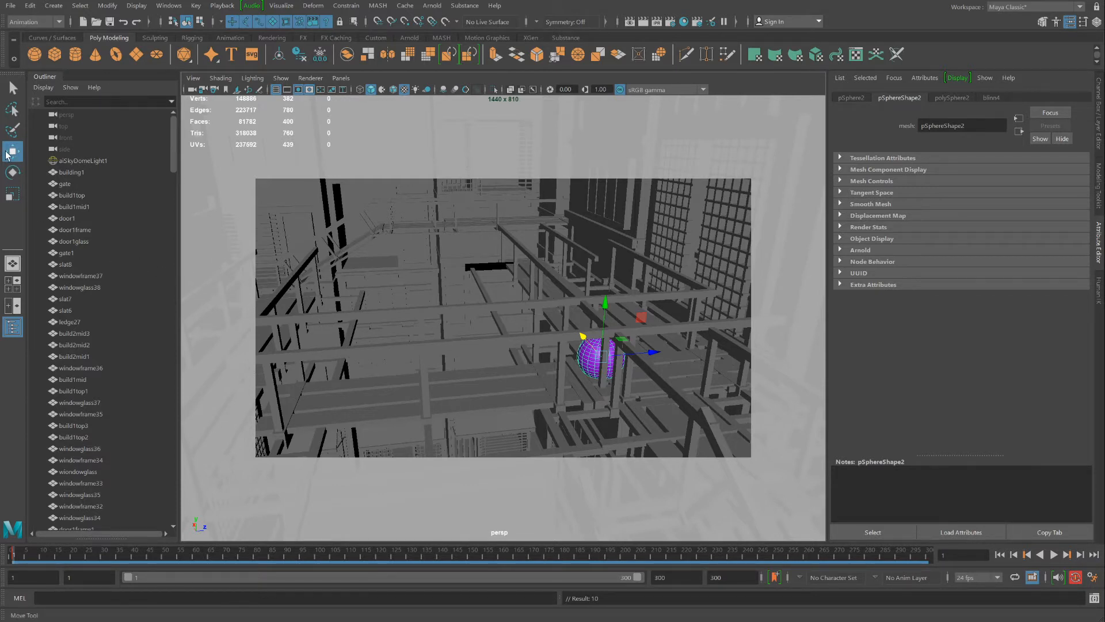
# Step: At frame 30, move the sphere along the crossing planks to about -2.16 in Z and set a key
pyautogui.hotkey('alt', 'v')
pyautogui.moveTo(671, 357); pyautogui.dragTo(445, 389)
pyautogui.press('s')
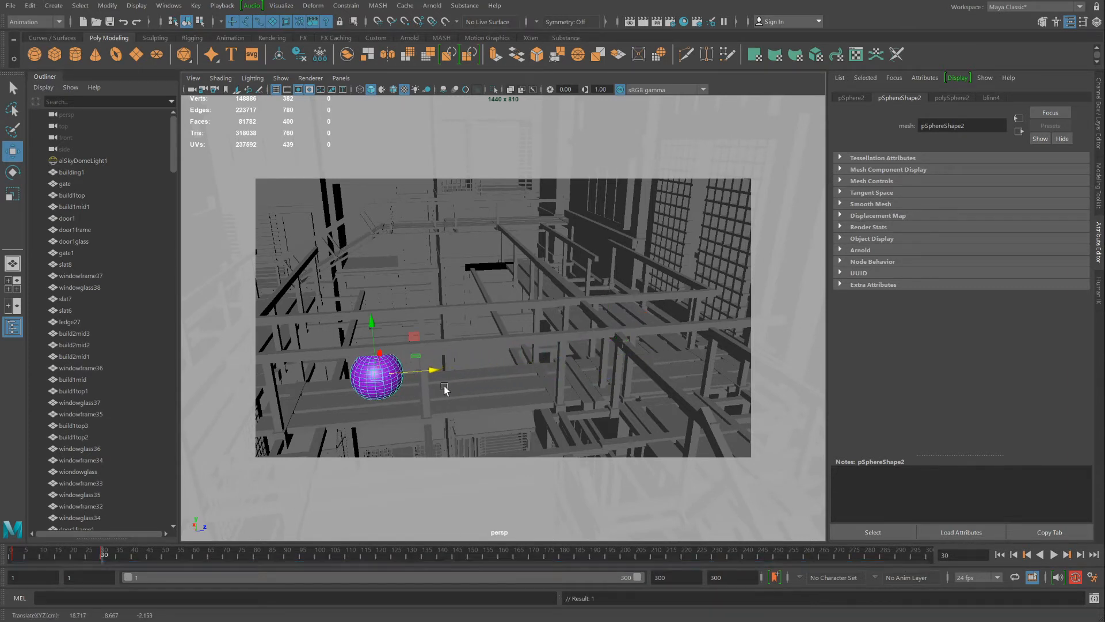
# Step: Play back the sphere's movement between frames 1 and 30 to check its timing
pyautogui.hotkey('alt', 'v')
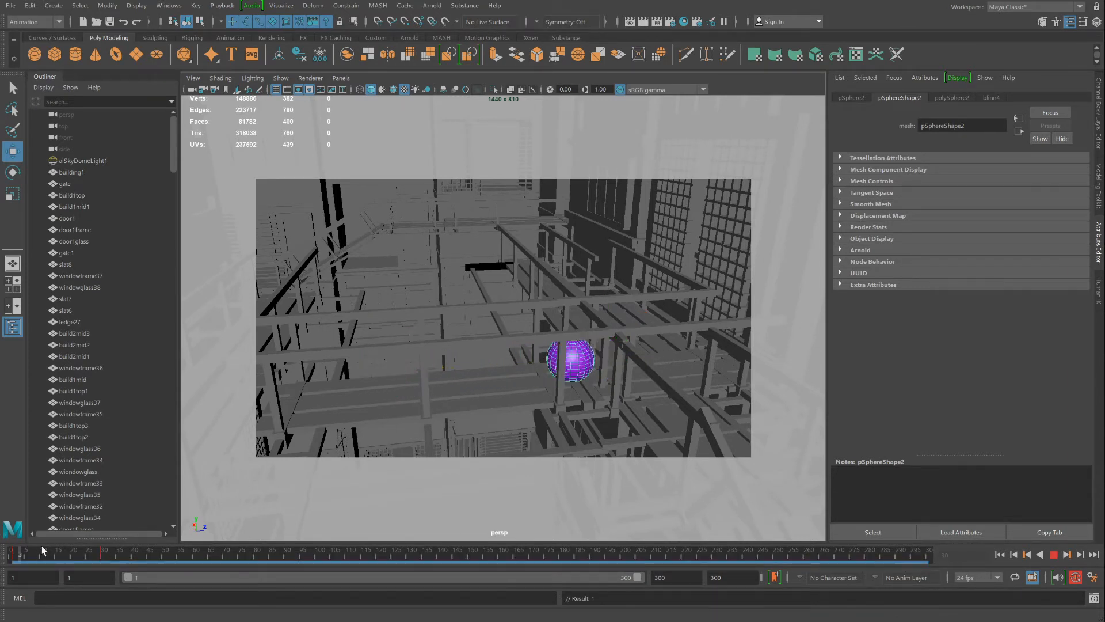
pyautogui.press('Escape')
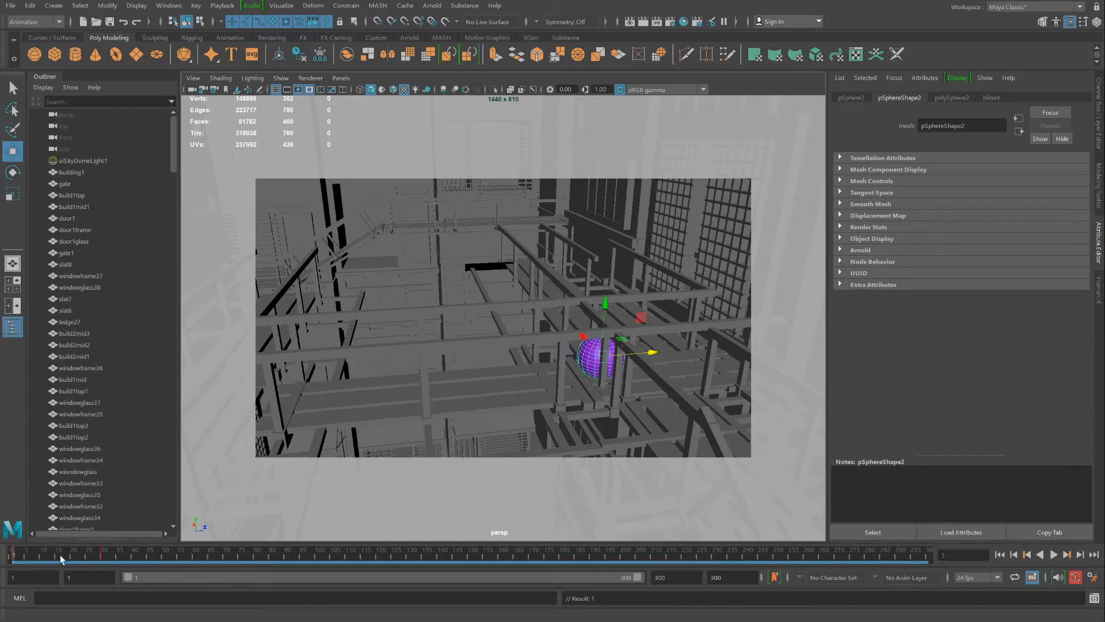
pyautogui.click(1054, 555)
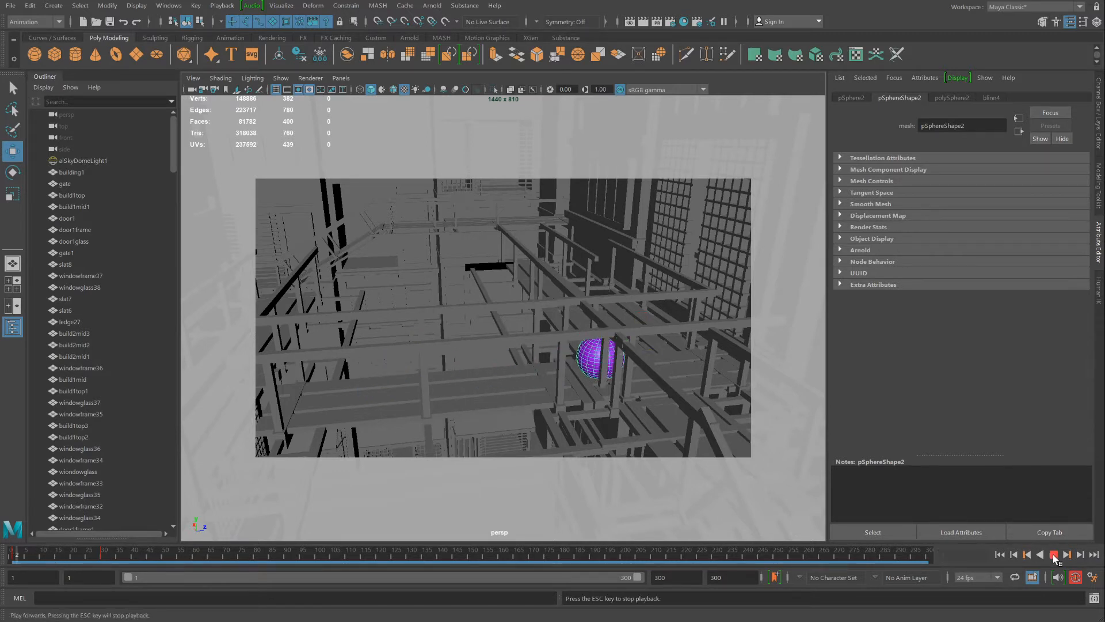
pyautogui.press('Escape')
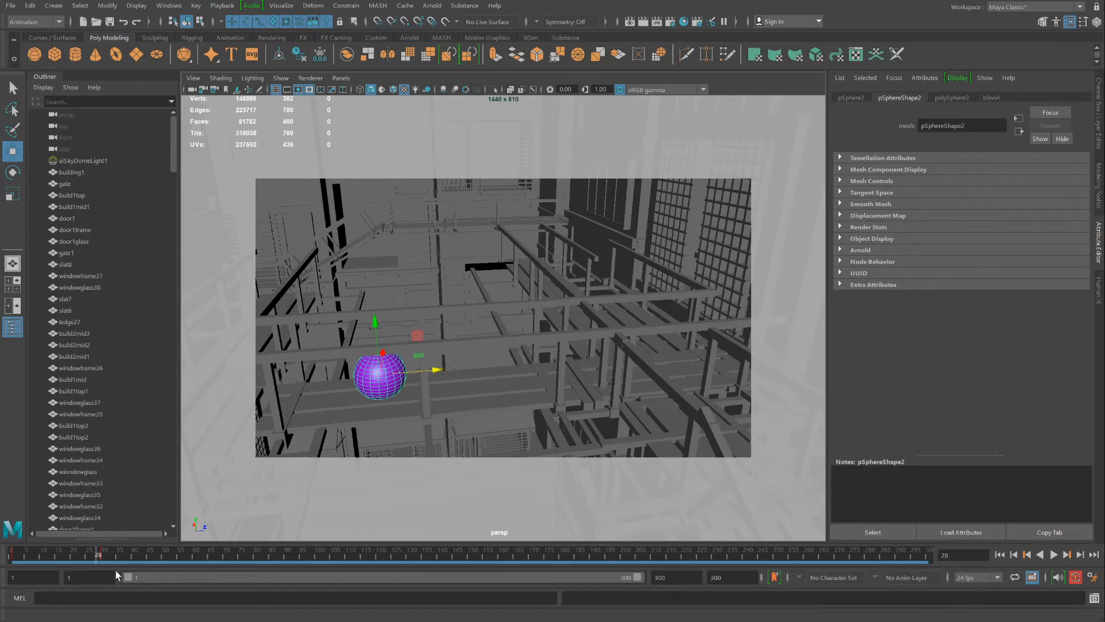
# Step: At frame 60, move the sphere to about -3.53 in Z on the far walkway and key it there
pyautogui.hotkey('alt', 'v')
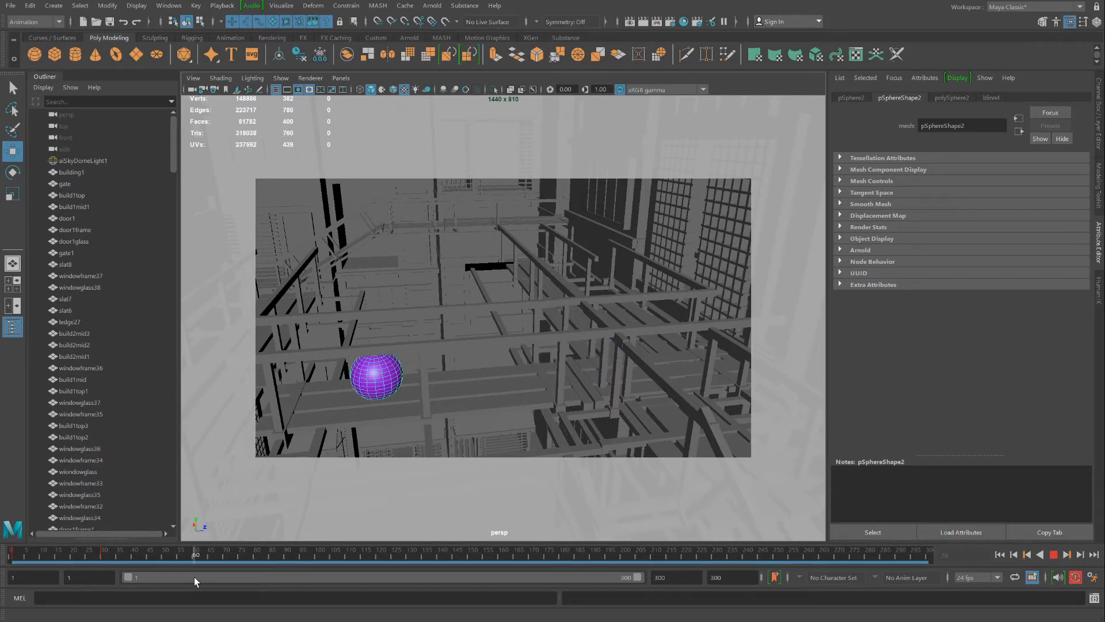
pyautogui.press('Escape')
pyautogui.scroll(-5, 354, 423)
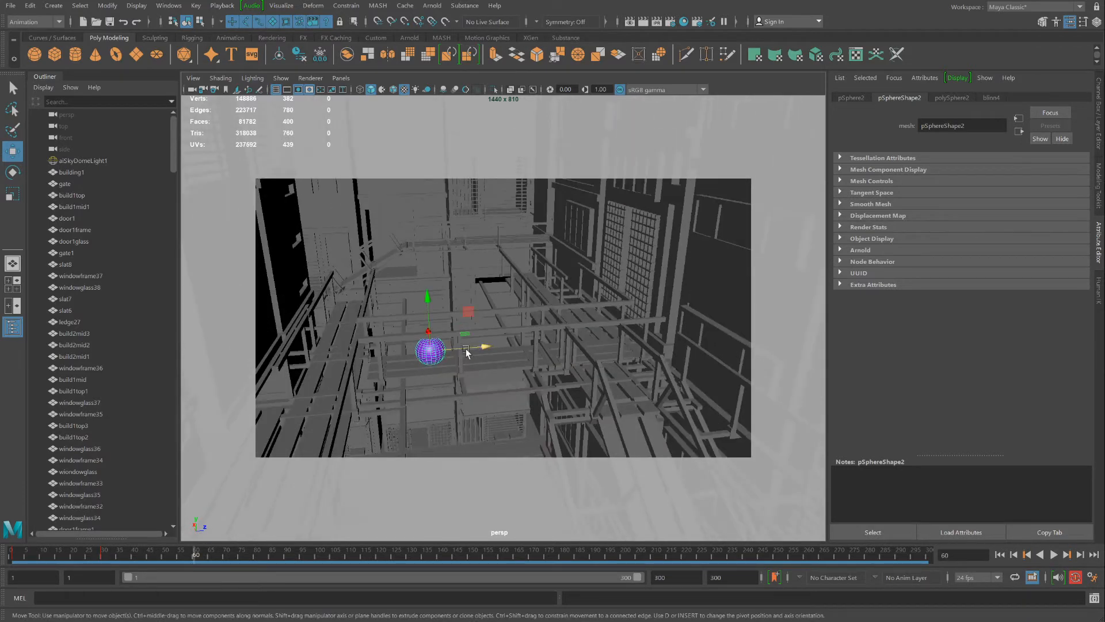
pyautogui.moveTo(465, 347); pyautogui.dragTo(380, 348)
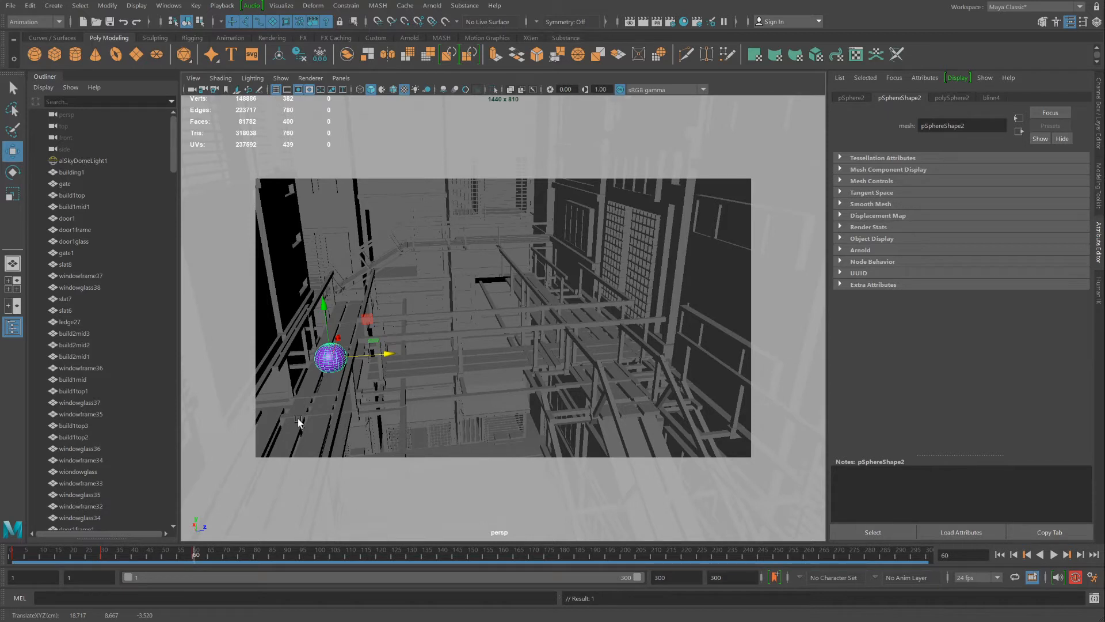
# Step: Play back the animation past frame 60 to check the sphere's full path across the planks
pyautogui.hotkey('alt', 'v')
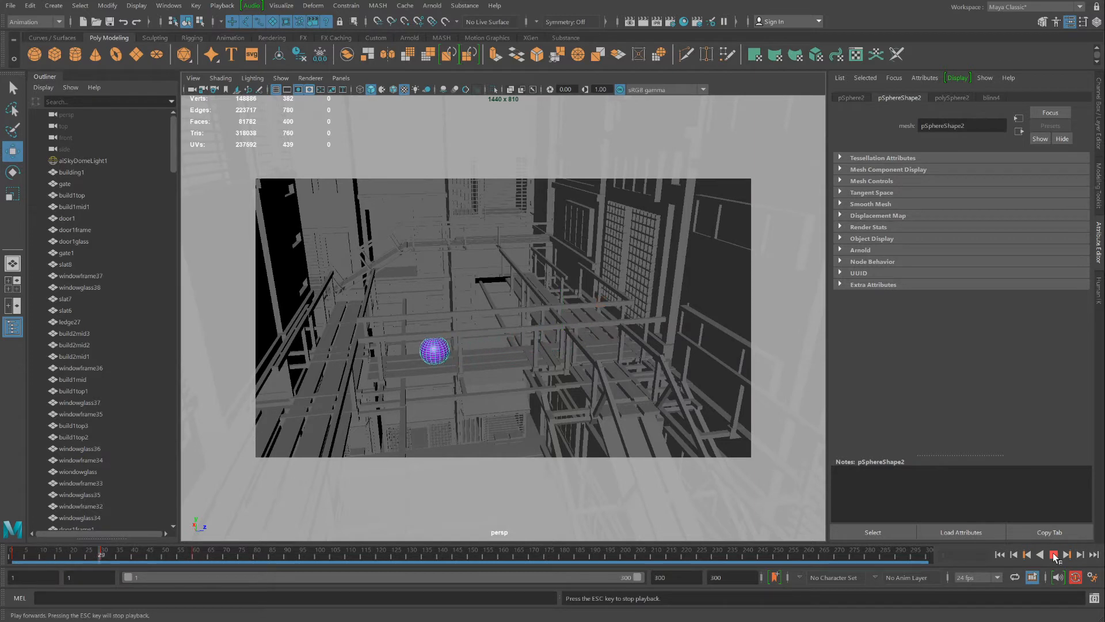
pyautogui.click(1054, 556)
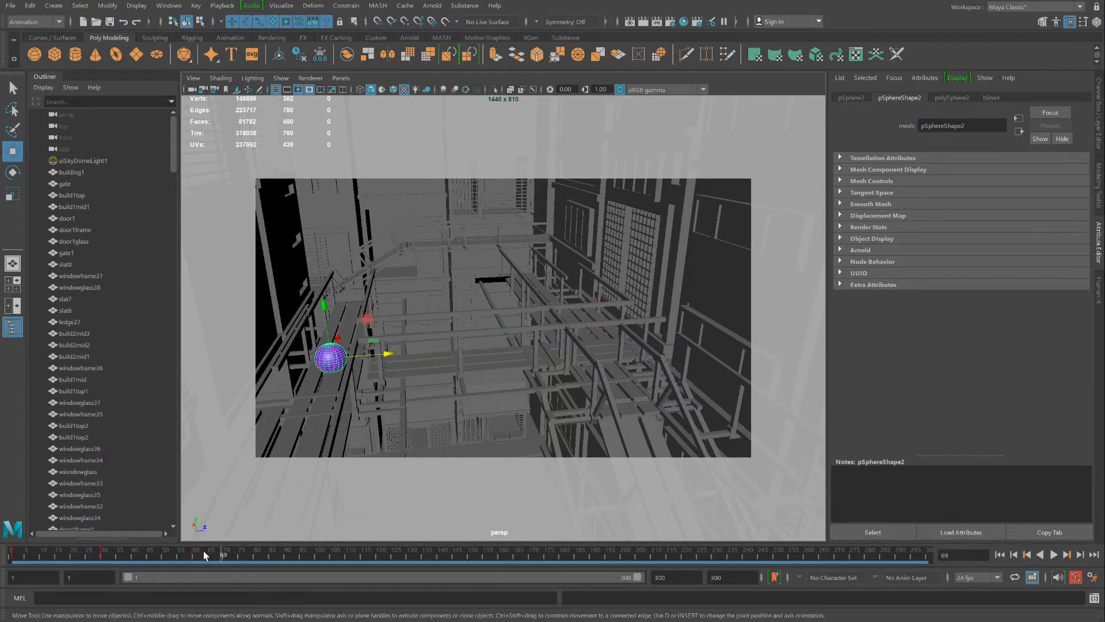
pyautogui.moveTo(195, 541)
pyautogui.mouseDown()
pyautogui.moveTo(75, 550)
pyautogui.moveTo(184, 547)
pyautogui.moveTo(162, 534)
pyautogui.moveTo(189, 557)
pyautogui.moveTo(60, 555)
pyautogui.moveTo(208, 558)
pyautogui.mouseUp()
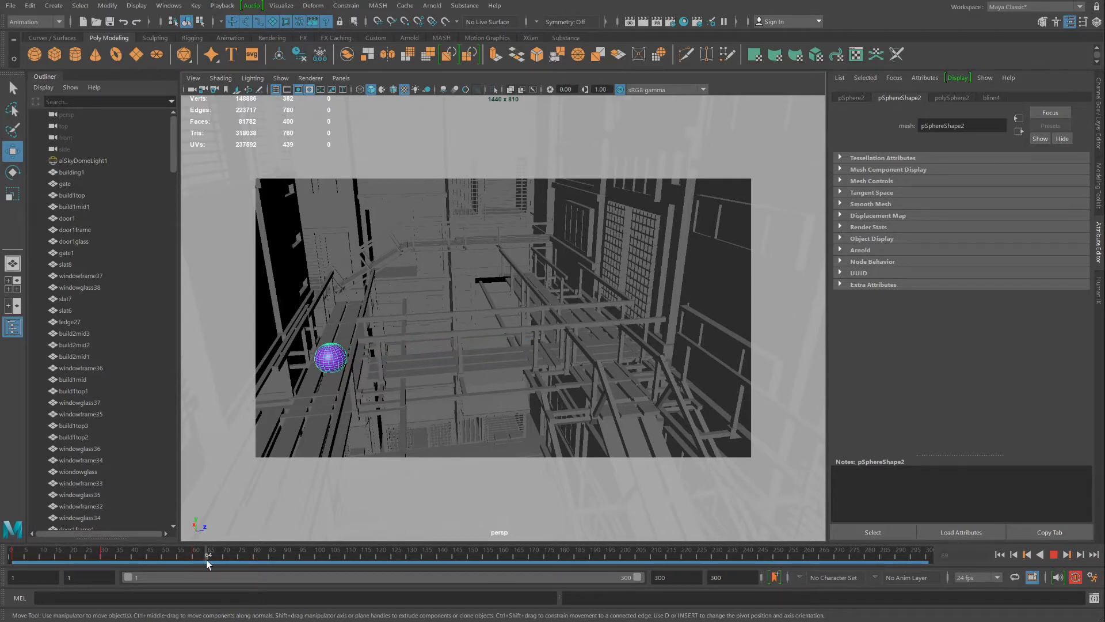
# Step: Set a key at frame 90 holding the sphere in its frame 60 position
pyautogui.moveTo(291, 563); pyautogui.dragTo(285, 559)
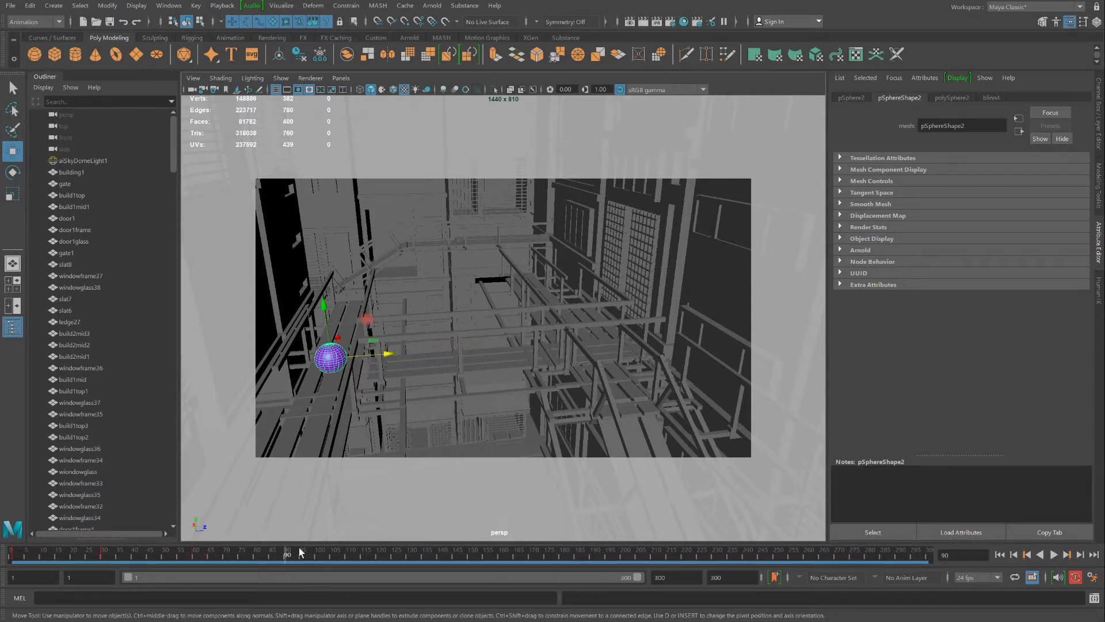
pyautogui.keyDown('alt'); pyautogui.moveTo(471, 336); pyautogui.dragTo(505, 364); pyautogui.keyUp('alt')
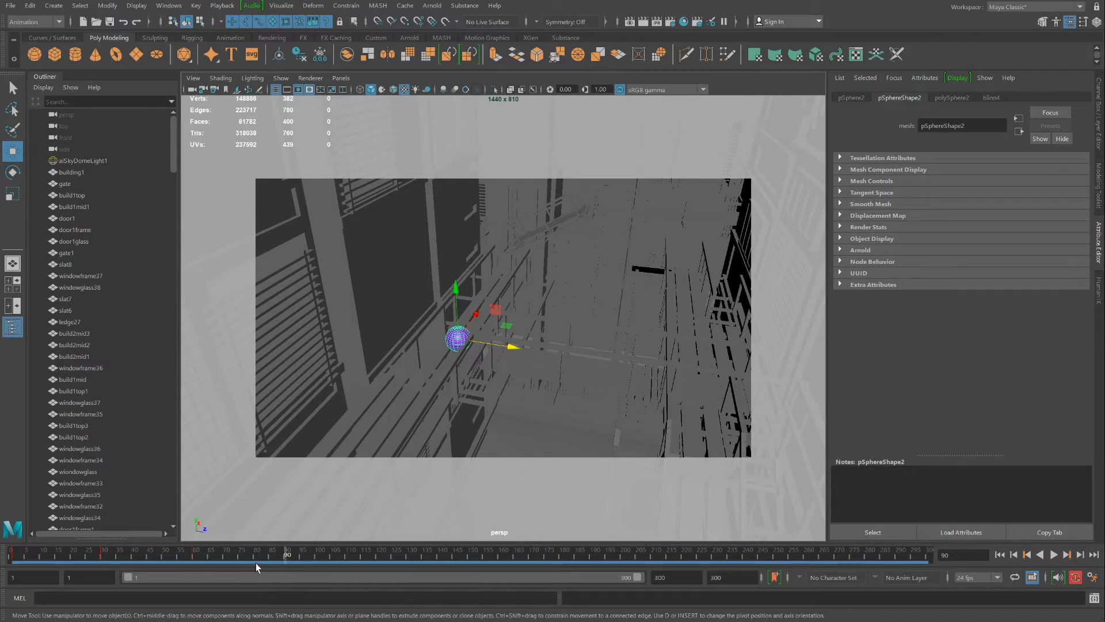
pyautogui.moveTo(288, 561)
pyautogui.mouseDown()
pyautogui.moveTo(272, 561)
pyautogui.moveTo(285, 558)
pyautogui.mouseUp()
pyautogui.moveTo(308, 562); pyautogui.dragTo(278, 569)
pyautogui.press('s')
# Step: Try to raise the sphere toward the wall at frame 79, to about 9.7 in Y and -4.4 in Z
pyautogui.hotkey('alt', 'v')
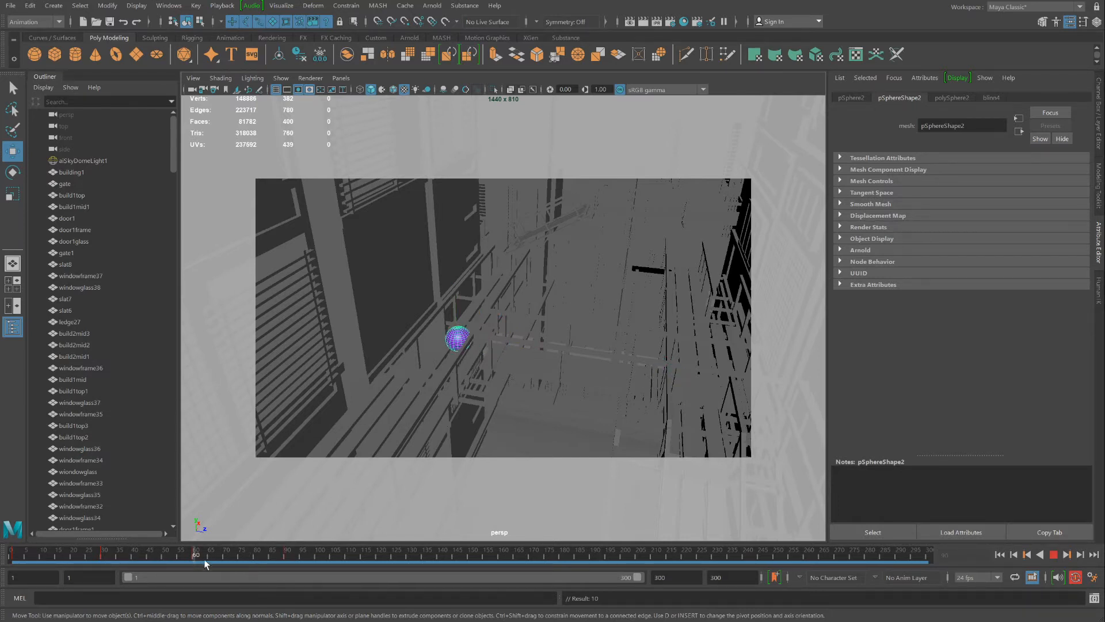
pyautogui.hotkey('alt', 'v')
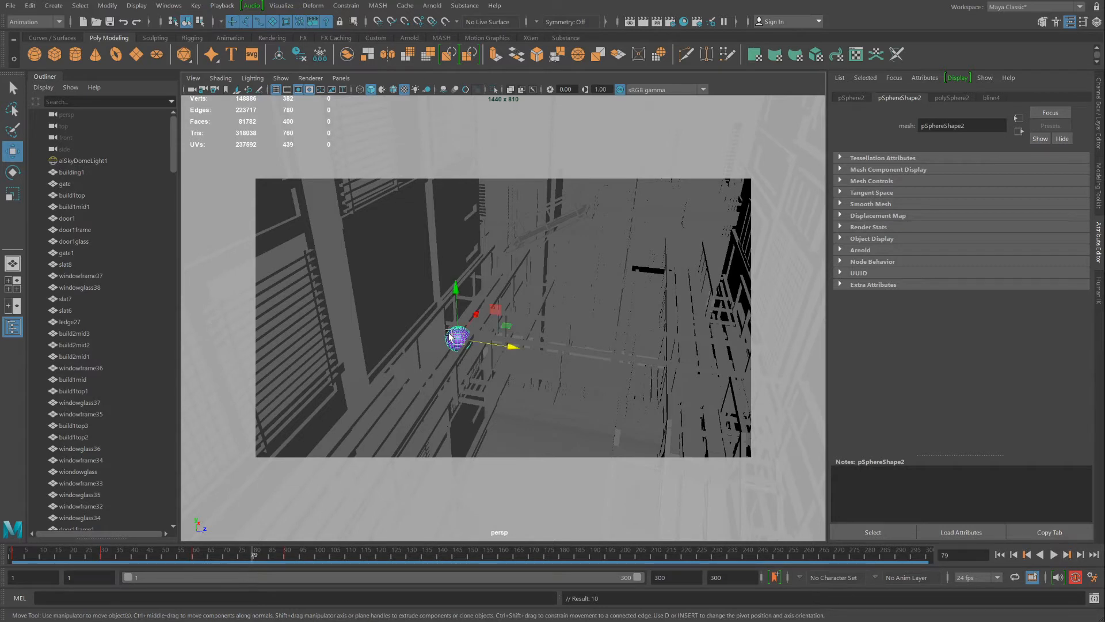
pyautogui.moveTo(493, 308); pyautogui.dragTo(445, 247)
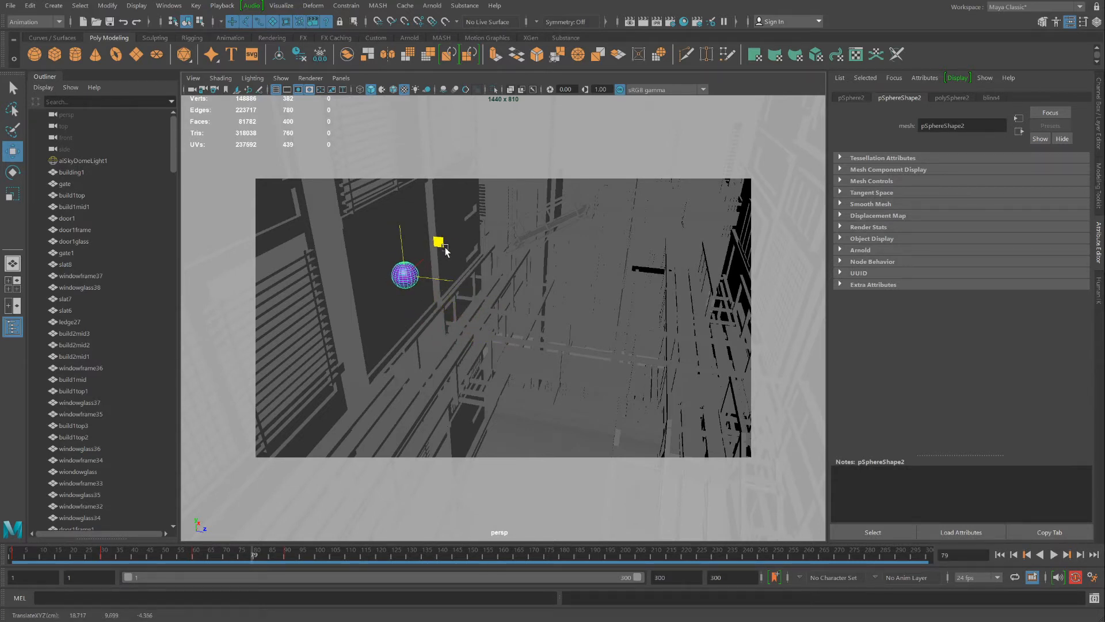
pyautogui.hotkey('alt', 'v')
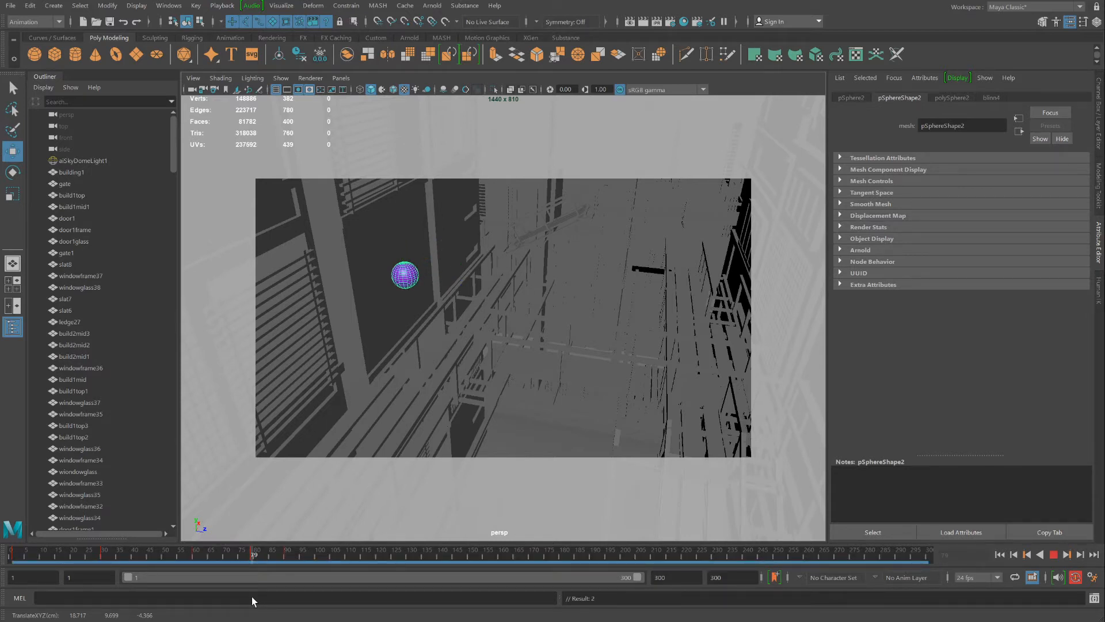
pyautogui.moveTo(279, 585)
pyautogui.mouseDown()
pyautogui.moveTo(181, 565)
pyautogui.moveTo(306, 582)
pyautogui.moveTo(114, 564)
pyautogui.moveTo(279, 582)
pyautogui.moveTo(155, 584)
pyautogui.moveTo(196, 573)
pyautogui.mouseUp()
pyautogui.hotkey('ctrl', 'z')
pyautogui.hotkey('ctrl', 'z')
pyautogui.hotkey('ctrl', 'z')
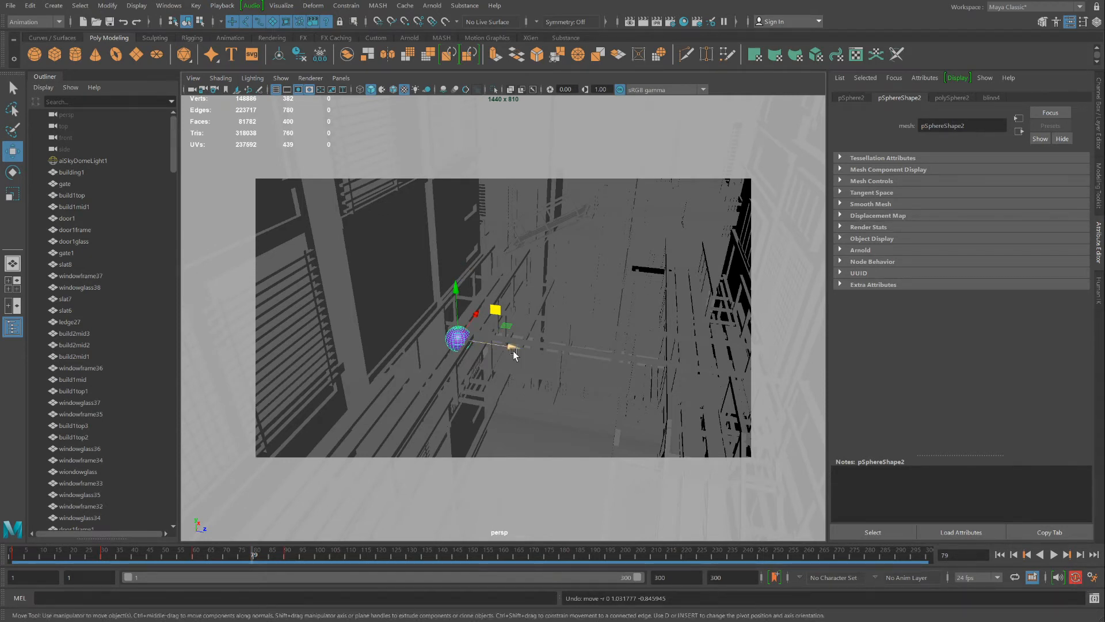
# Step: Return to frame 1 and step through the sphere's keys to review each keyed position
pyautogui.hotkey('alt', 'v')
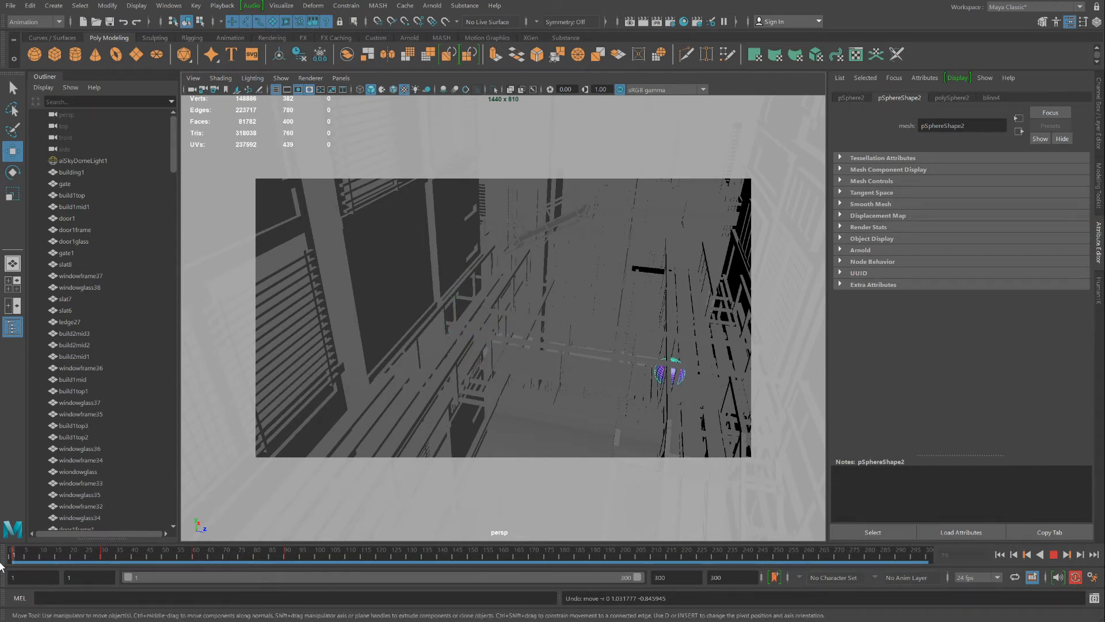
pyautogui.hotkey('alt', 'v')
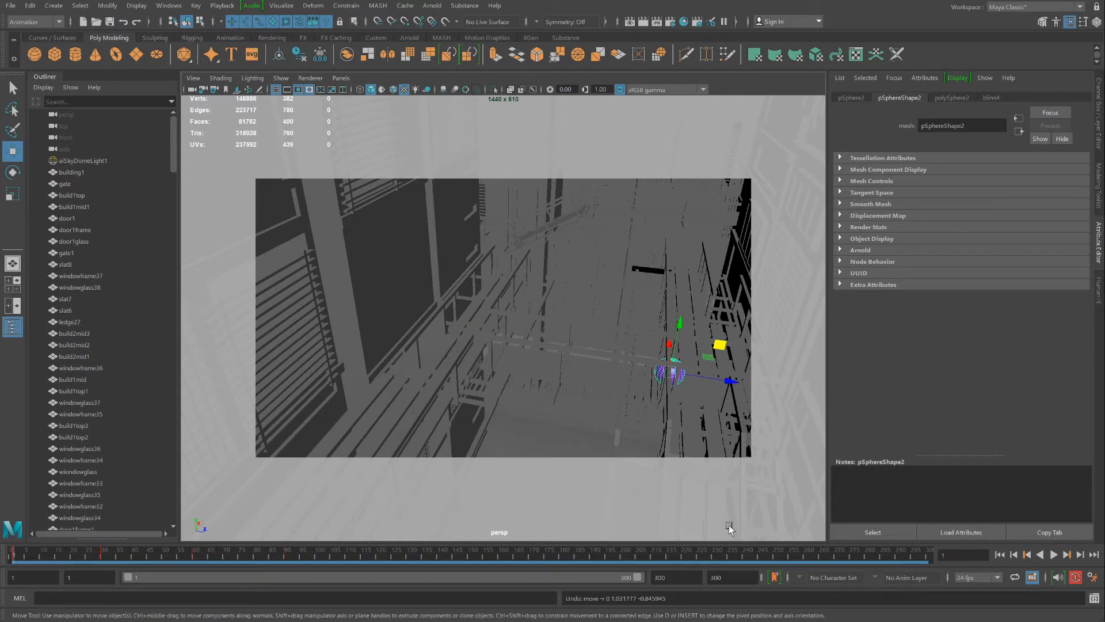
pyautogui.click(1066, 554)
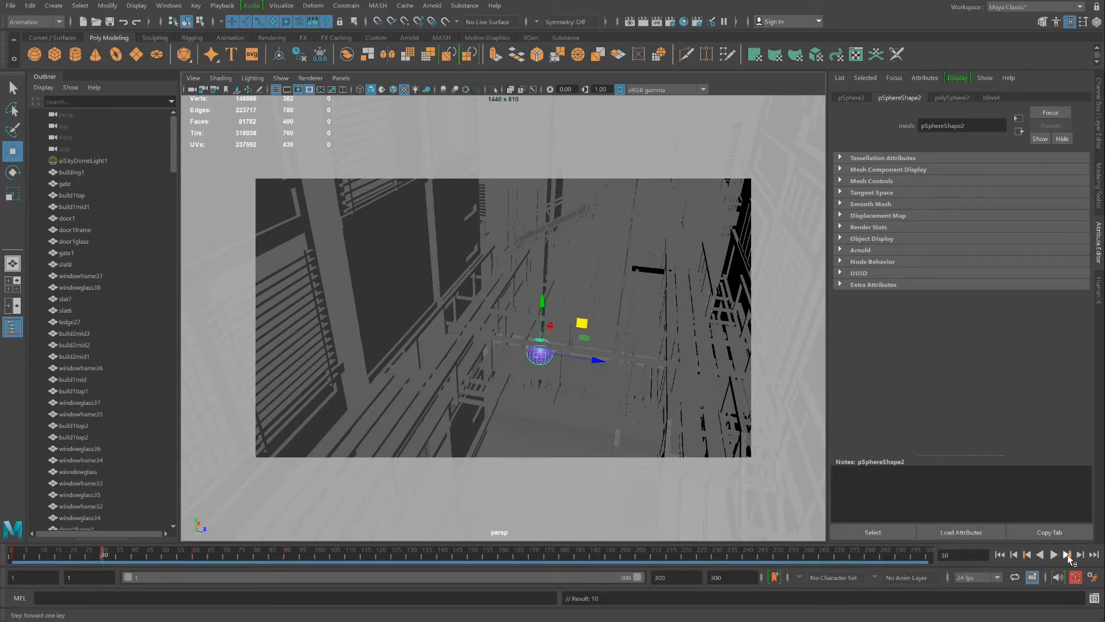
pyautogui.click(1066, 554)
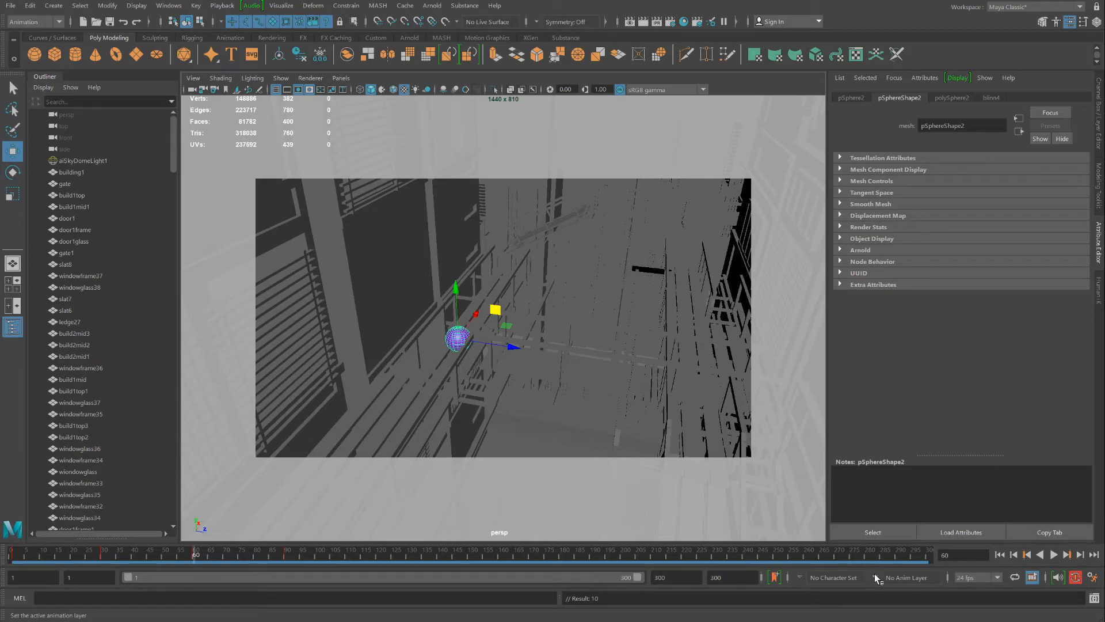
pyautogui.press('.')
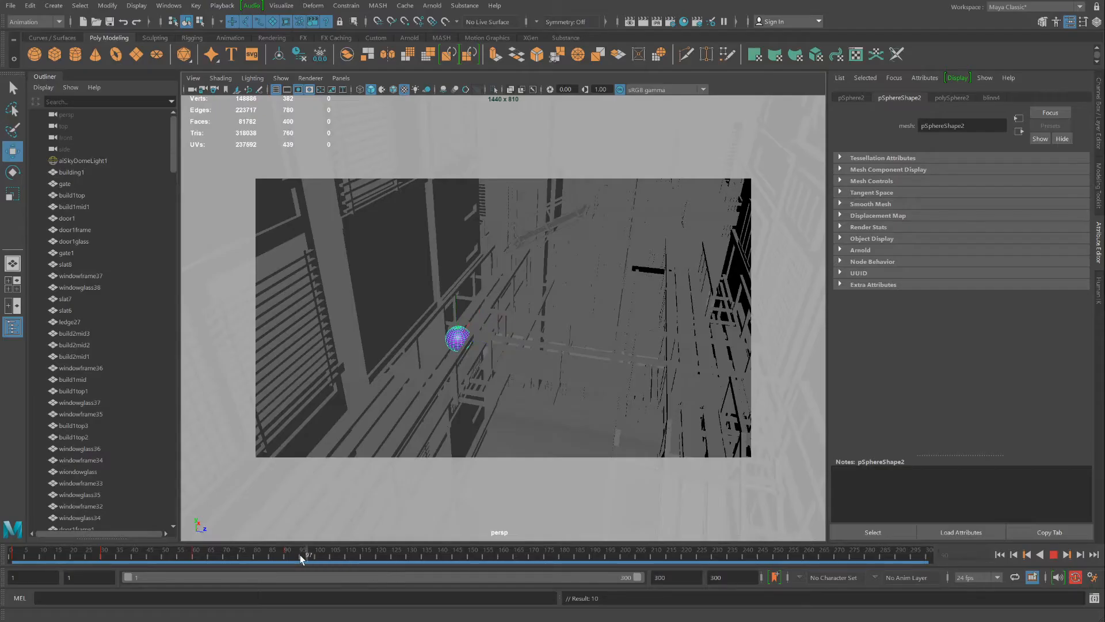
# Step: At frame 74, move the sphere up toward the wall to about 9.7 in Y and -4.2 in Z
pyautogui.moveTo(393, 520); pyautogui.dragTo(228, 536)
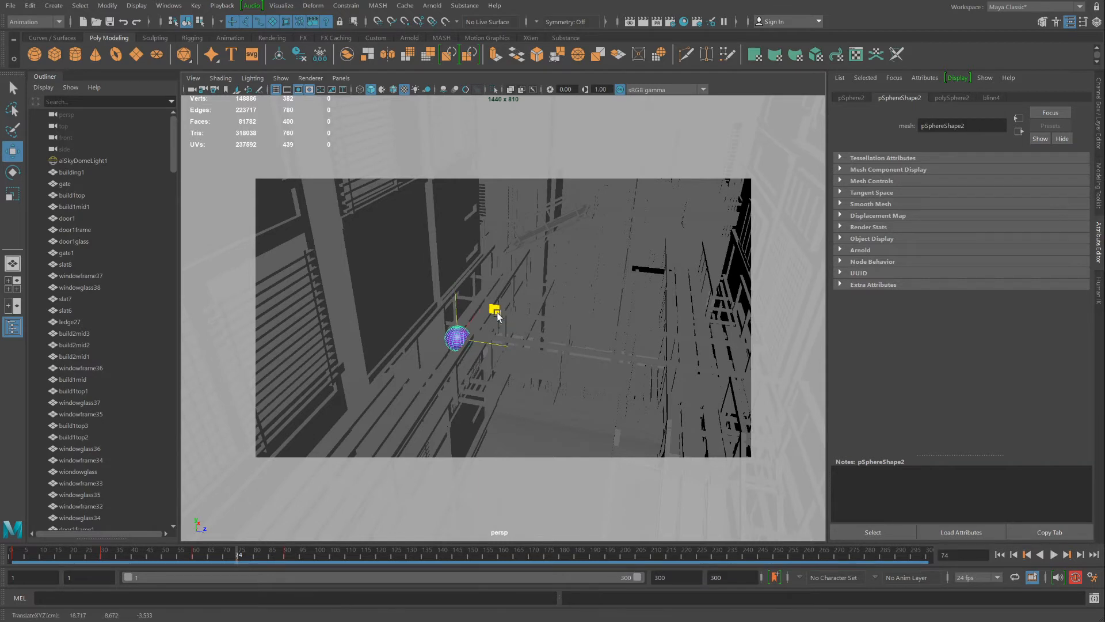
pyautogui.moveTo(498, 315); pyautogui.dragTo(453, 250)
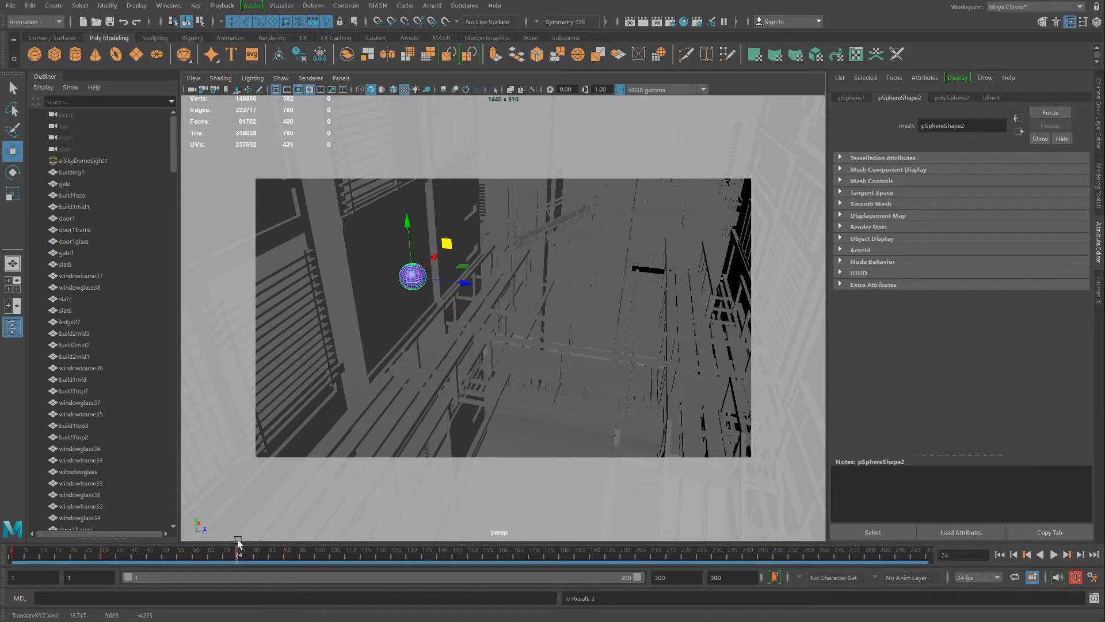
pyautogui.hotkey('alt', 'v')
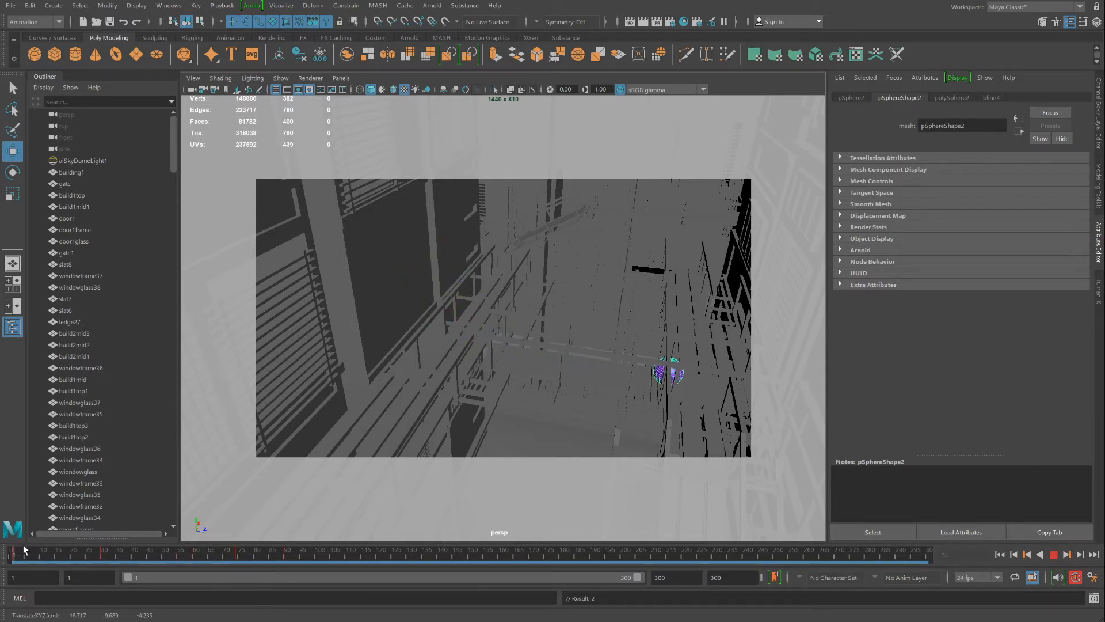
# Step: Scrub around frames 60 to 109 and play back from frame 1 to check the sphere's bounce off the wall
pyautogui.moveTo(25, 551)
pyautogui.mouseDown()
pyautogui.moveTo(239, 562)
pyautogui.moveTo(104, 558)
pyautogui.moveTo(374, 593)
pyautogui.moveTo(5, 563)
pyautogui.moveTo(193, 570)
pyautogui.mouseUp()
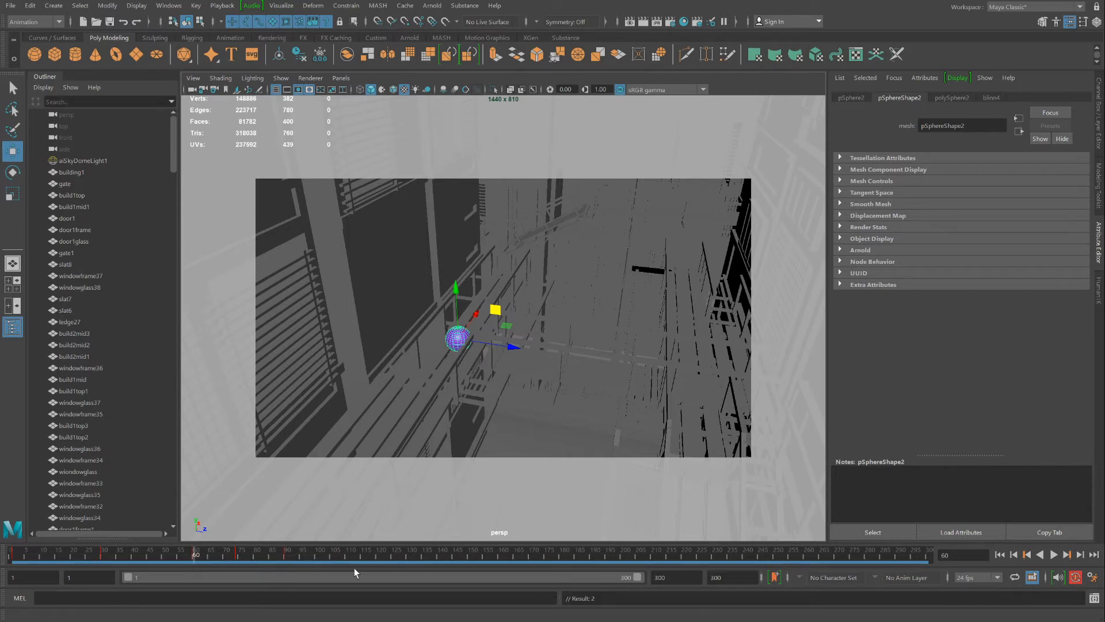
pyautogui.hotkey('alt', 'v')
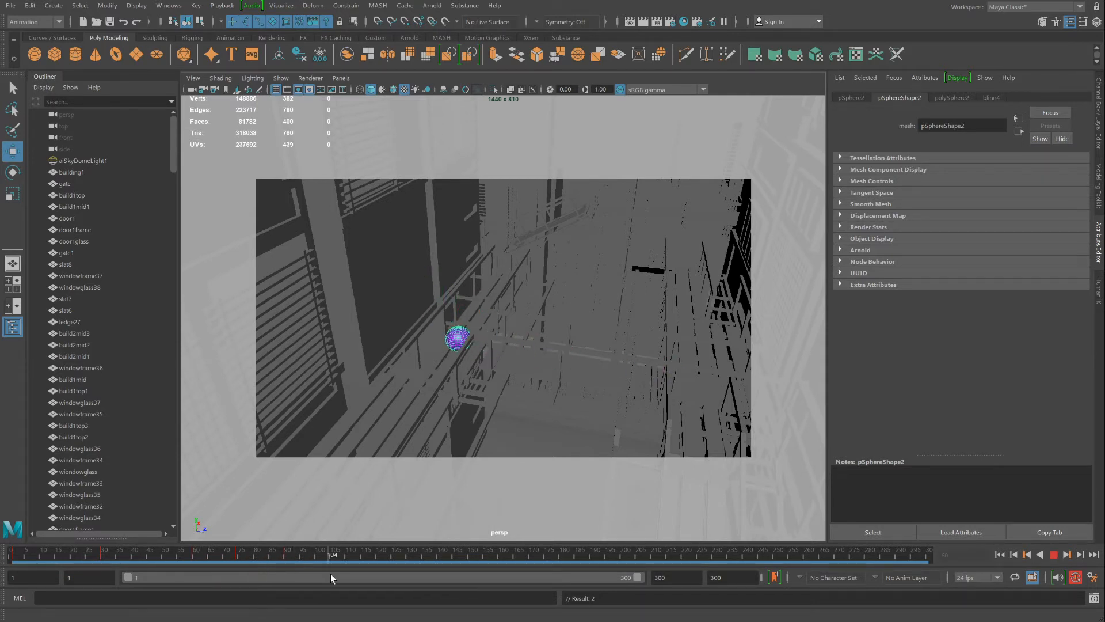
pyautogui.hotkey('alt', 'v')
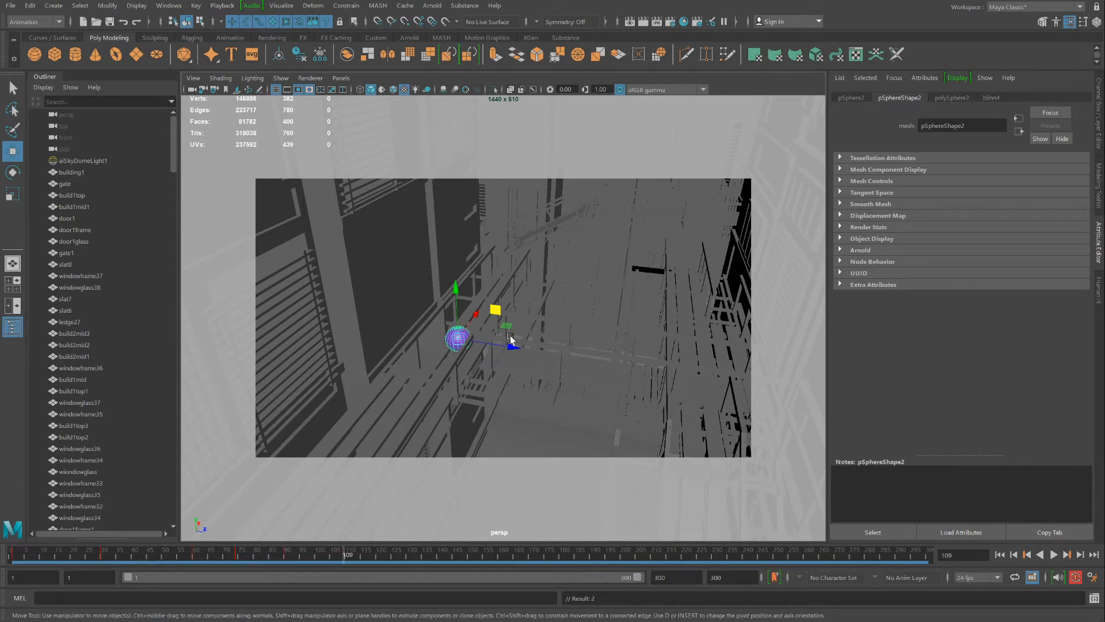
pyautogui.click(196, 556)
pyautogui.hotkey('alt', 'v')
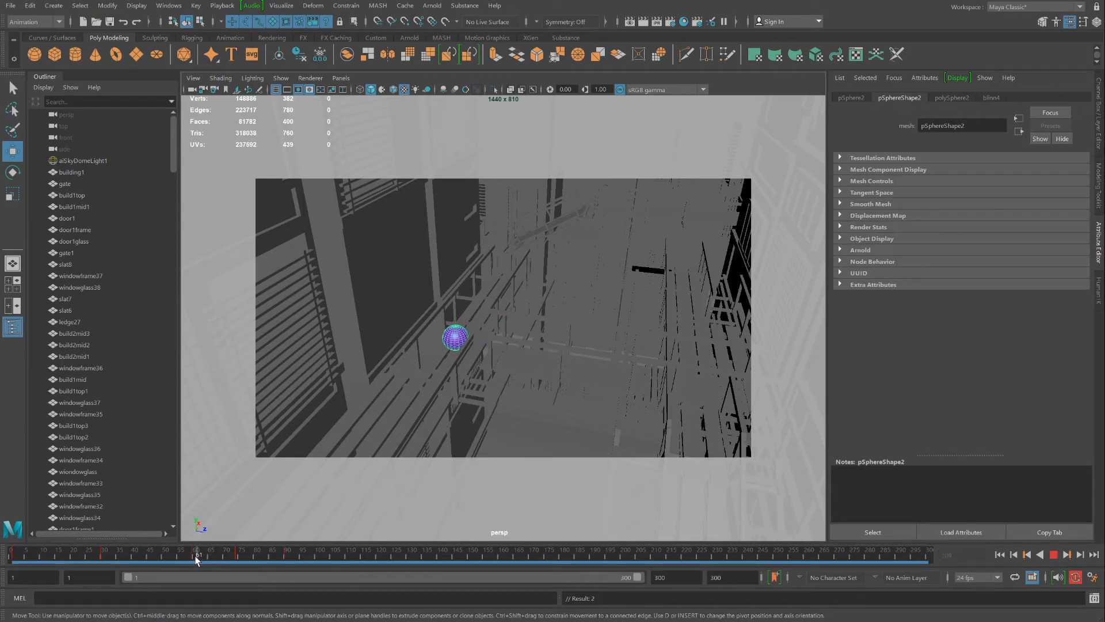
pyautogui.moveTo(193, 557); pyautogui.dragTo(210, 559)
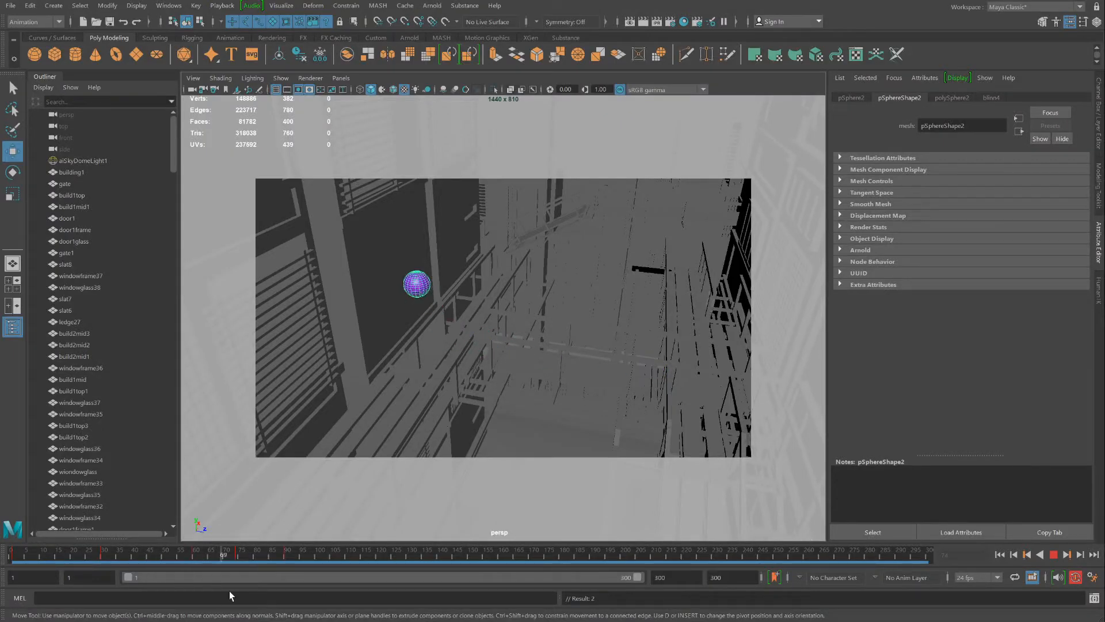
pyautogui.moveTo(229, 591); pyautogui.dragTo(7, 562)
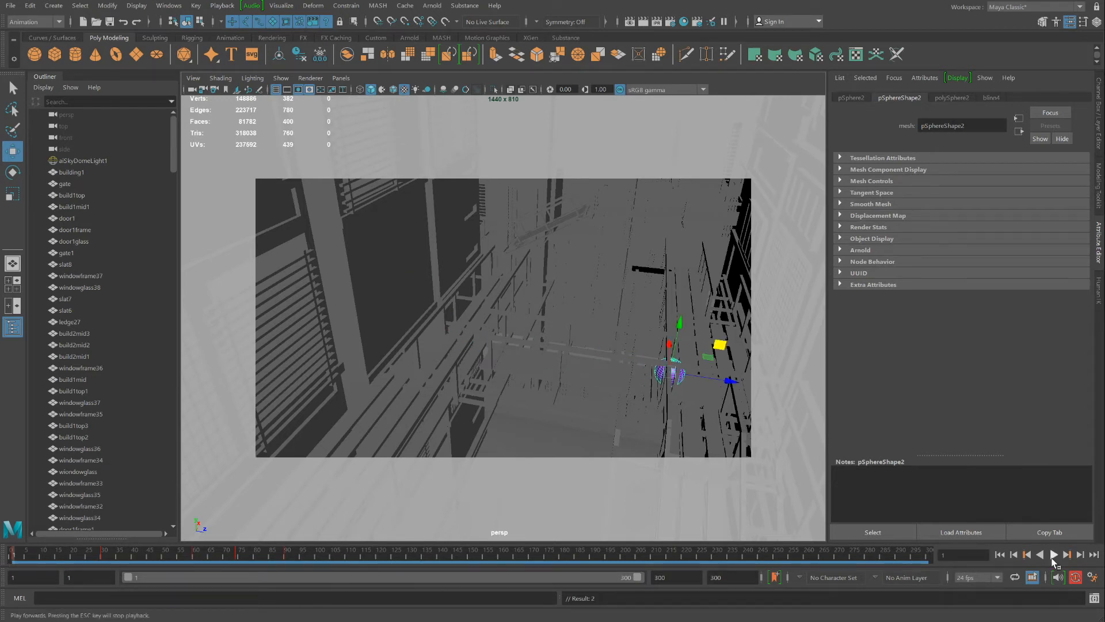
pyautogui.click(1054, 555)
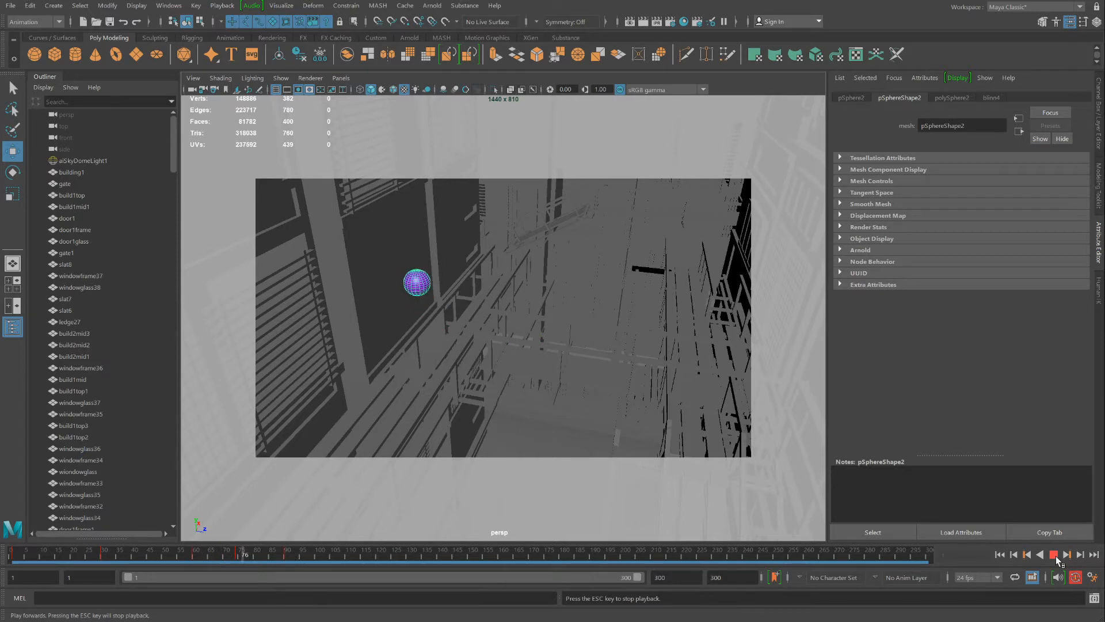
pyautogui.click(1055, 555)
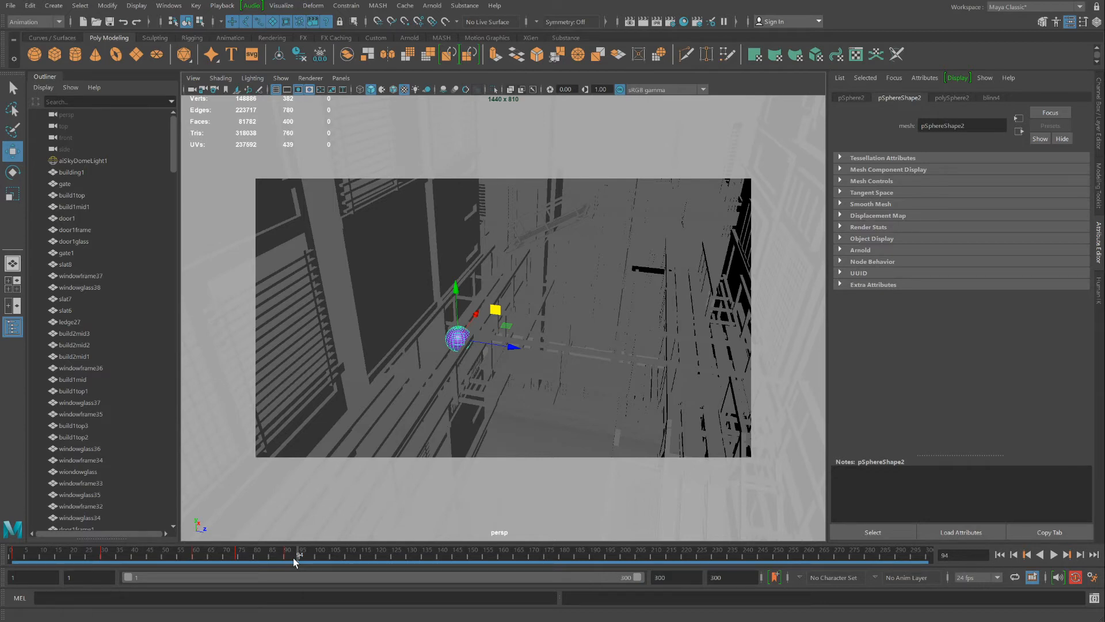
# Step: At frame 90, shift the sphere along the walkway to about 17.4 in X and -3.7 in Z
pyautogui.moveTo(287, 557); pyautogui.dragTo(284, 589)
pyautogui.moveTo(476, 318); pyautogui.dragTo(455, 391)
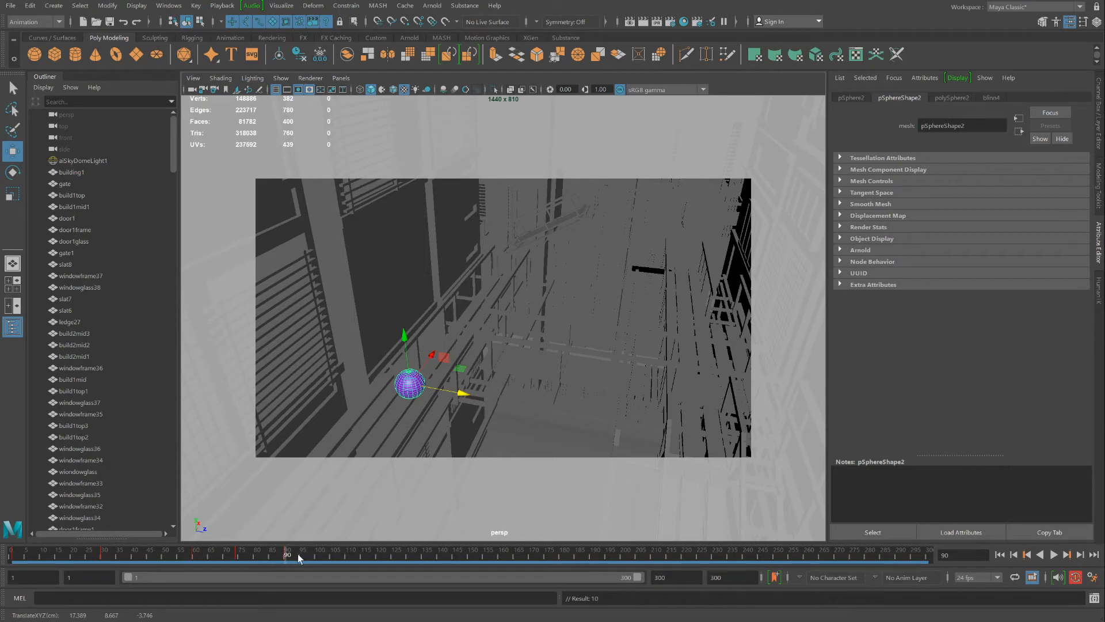
pyautogui.hotkey('alt', 'v')
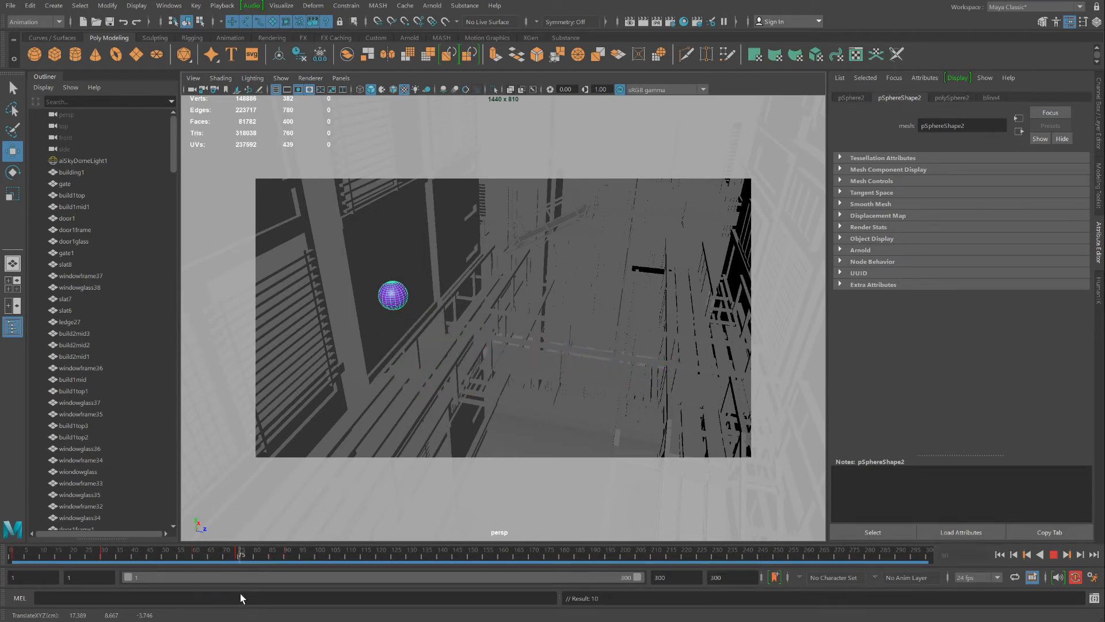
# Step: At frame 15, raise the sphere above the planks to about 9.1 in Y
pyautogui.moveTo(289, 609); pyautogui.dragTo(57, 563)
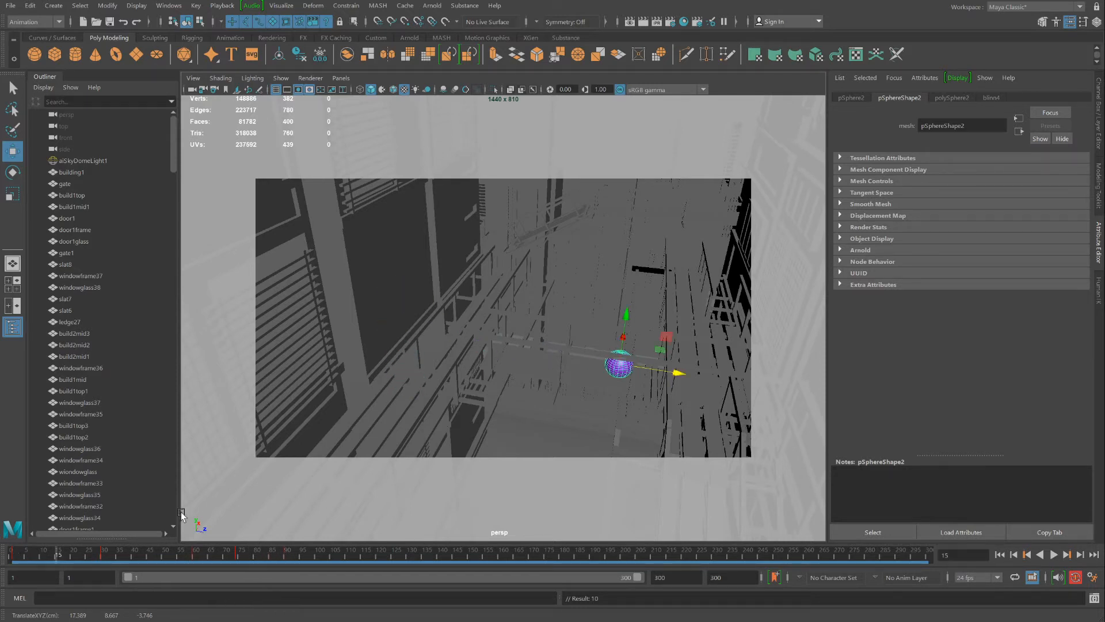
pyautogui.moveTo(624, 310); pyautogui.dragTo(629, 287)
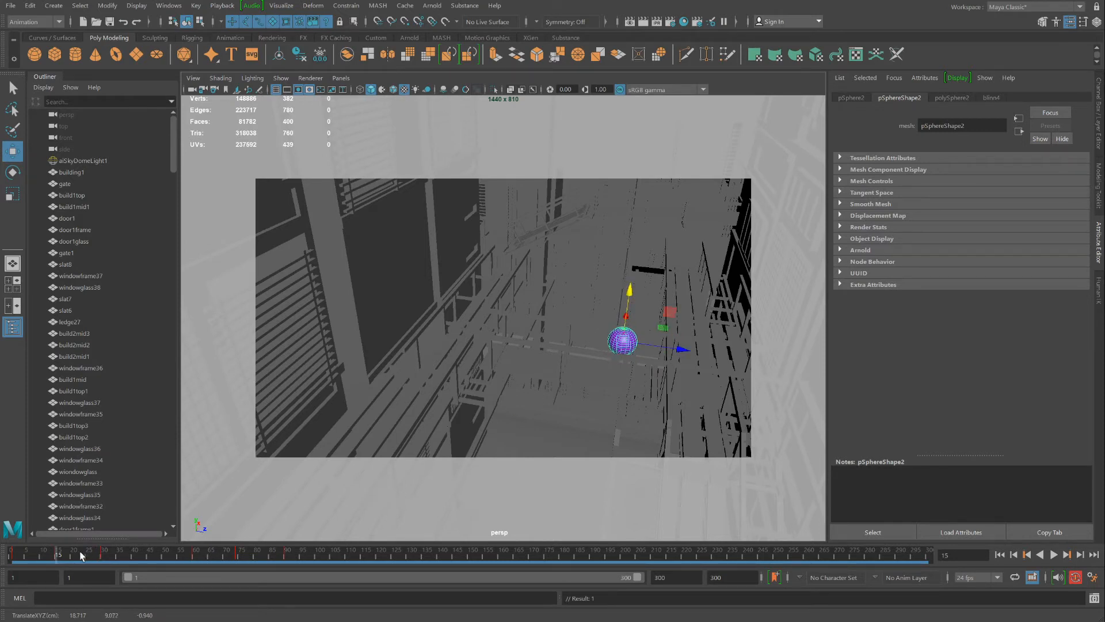
pyautogui.hotkey('alt', 'v')
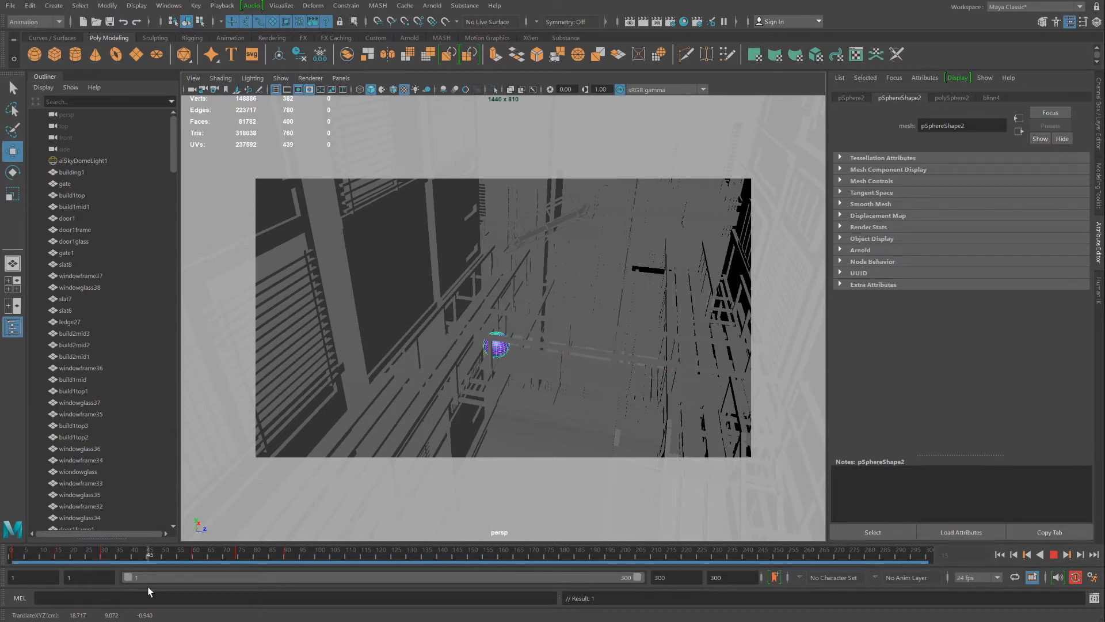
# Step: At frame 45, raise the sphere to about 9.1 in Y and set a key
pyautogui.hotkey('alt', 'v')
pyautogui.moveTo(497, 305); pyautogui.dragTo(496, 286)
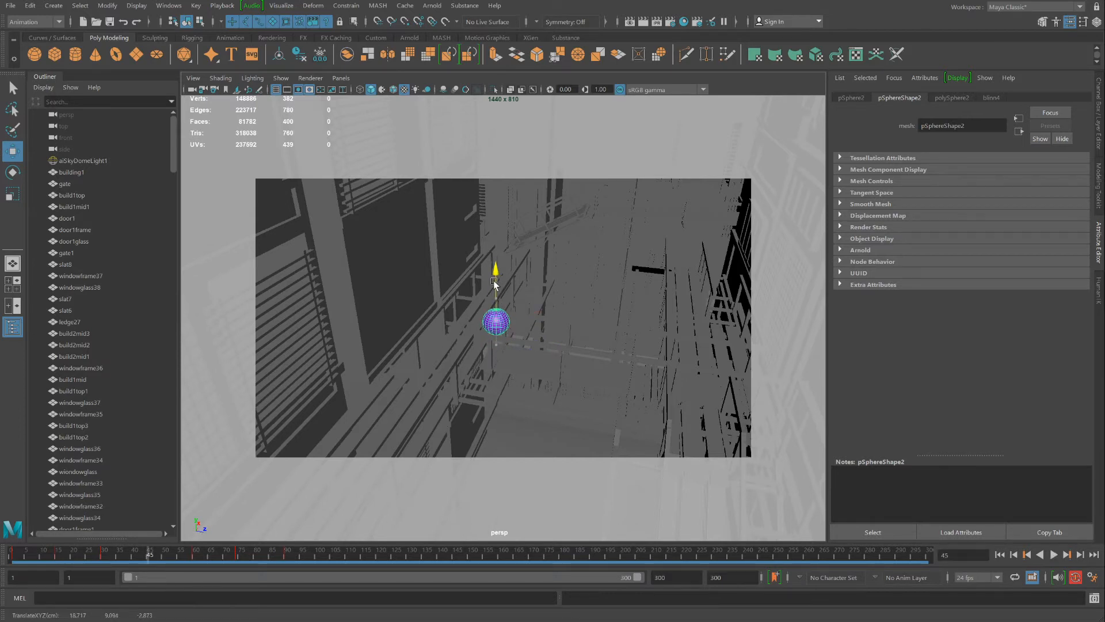
pyautogui.press('s')
pyautogui.hotkey('alt', 'v')
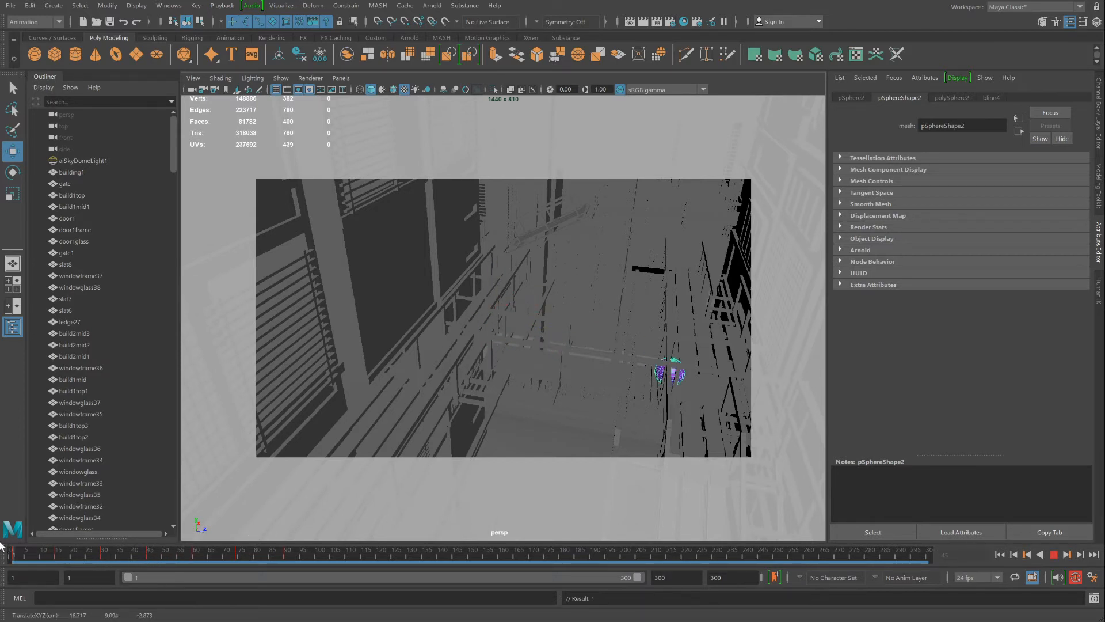
# Step: Shorten the playback range to end at frame 144 and raise the sphere at frame 45 to about 9.6 in Y
pyautogui.moveTo(201, 594)
pyautogui.mouseDown()
pyautogui.moveTo(225, 601)
pyautogui.moveTo(74, 558)
pyautogui.moveTo(162, 602)
pyautogui.moveTo(149, 599)
pyautogui.moveTo(225, 614)
pyautogui.moveTo(9, 572)
pyautogui.moveTo(148, 590)
pyautogui.moveTo(53, 568)
pyautogui.moveTo(148, 577)
pyautogui.moveTo(30, 569)
pyautogui.moveTo(125, 566)
pyautogui.moveTo(186, 582)
pyautogui.moveTo(92, 567)
pyautogui.moveTo(158, 591)
pyautogui.moveTo(148, 591)
pyautogui.mouseUp()
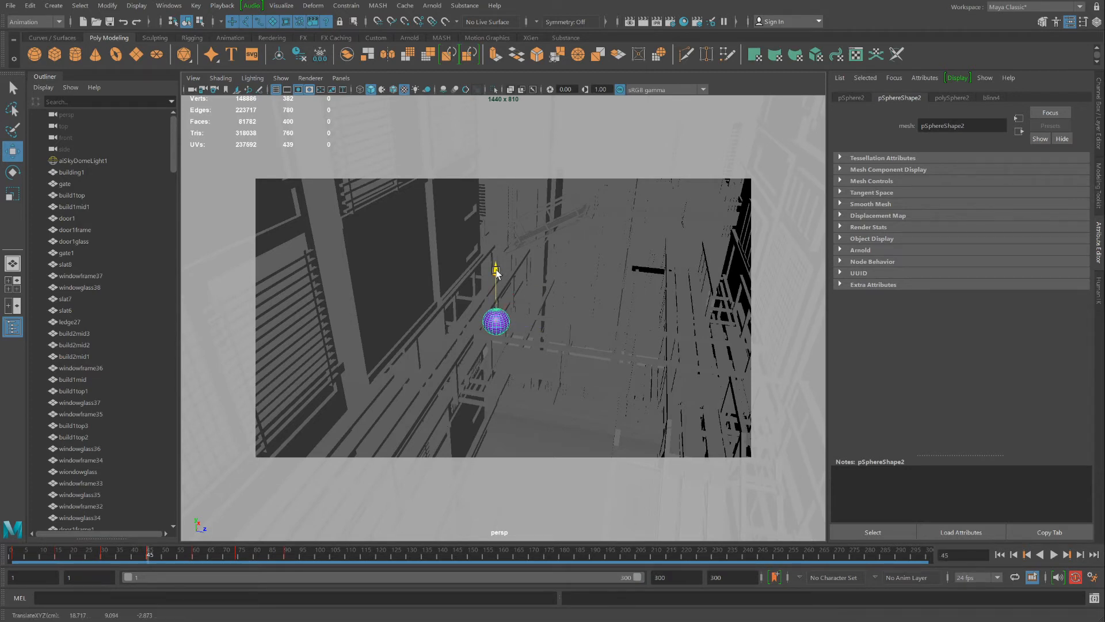
pyautogui.click(1066, 554)
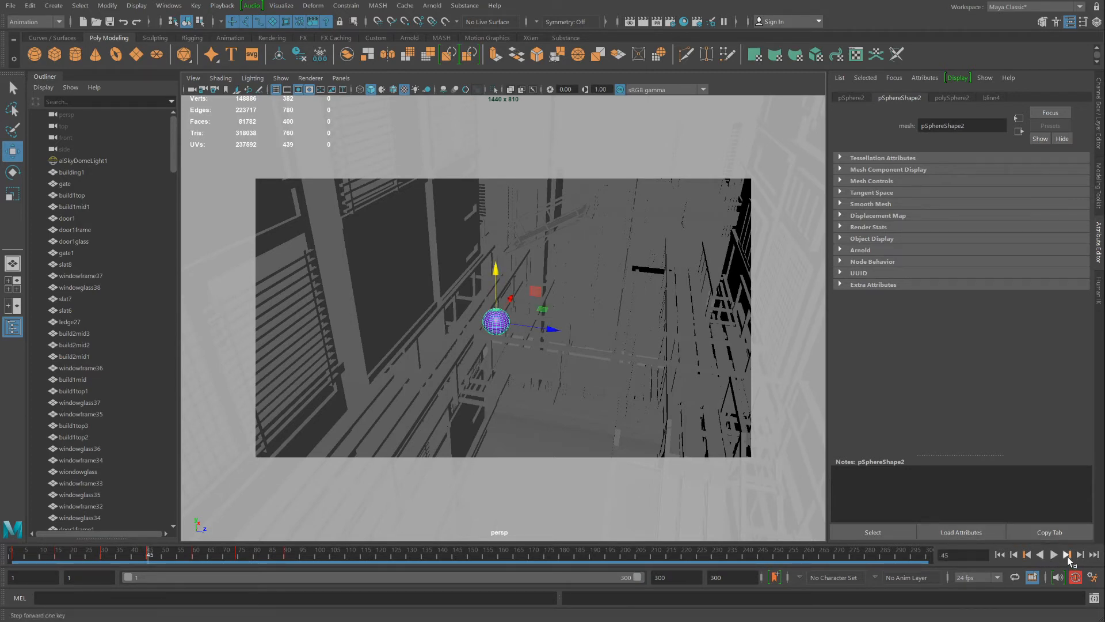
pyautogui.click(1028, 555)
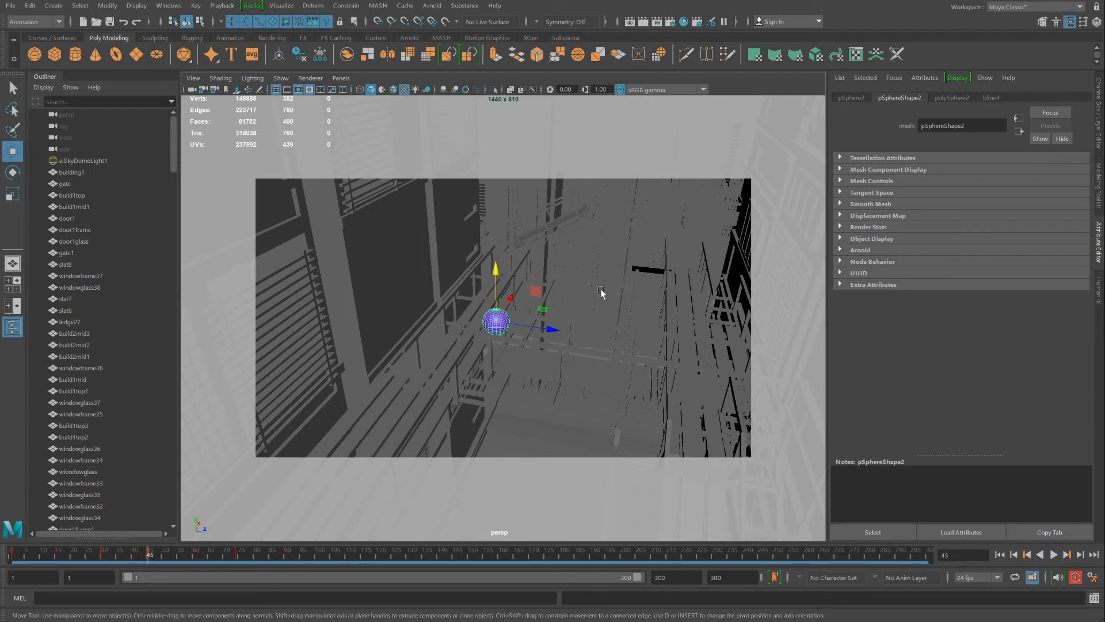
pyautogui.moveTo(637, 579); pyautogui.dragTo(364, 582)
pyautogui.moveTo(495, 272); pyautogui.dragTo(493, 241)
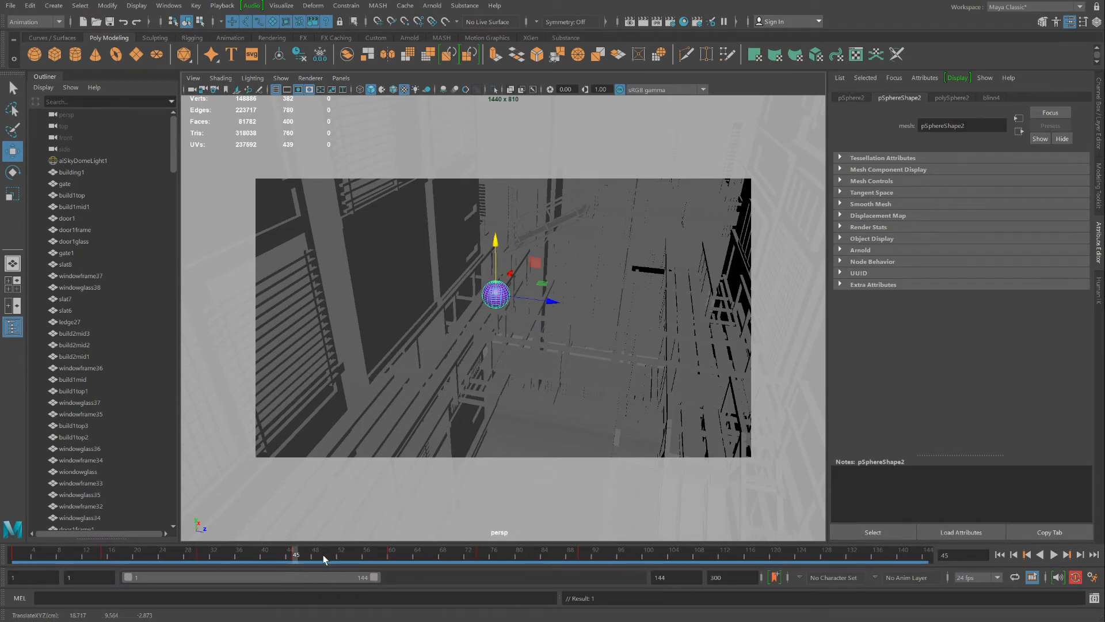
pyautogui.hotkey('alt', 'v')
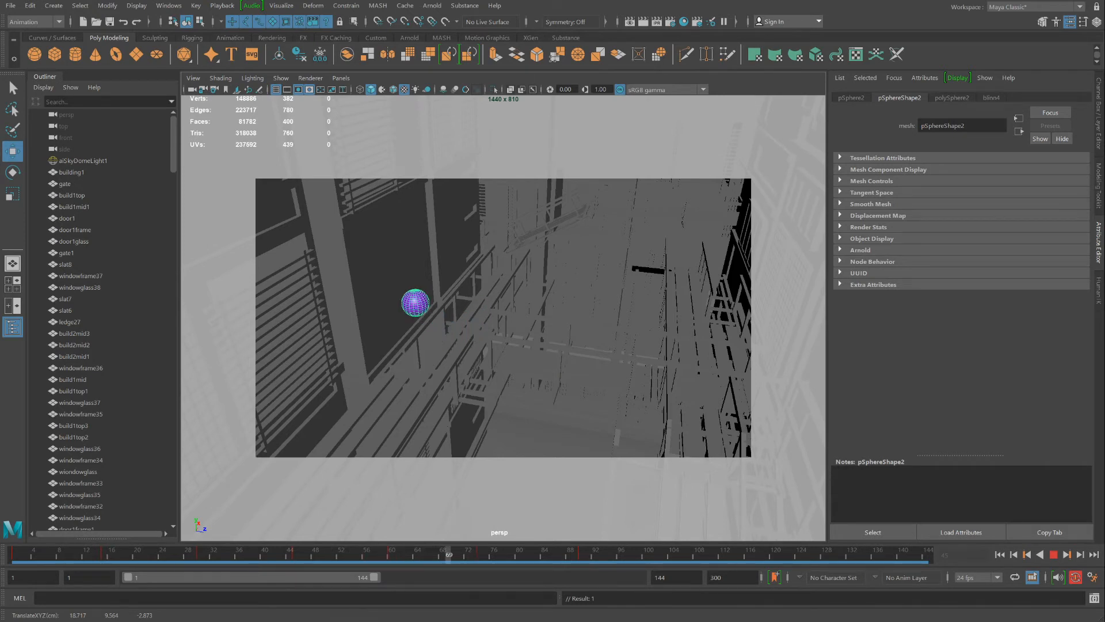
pyautogui.press('Escape')
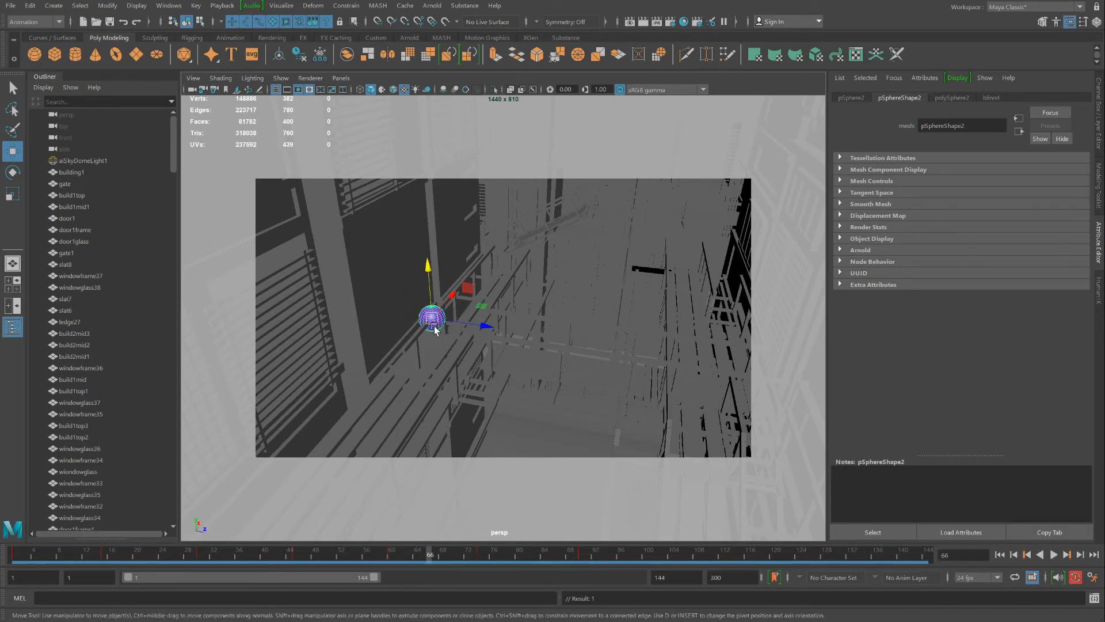
# Step: At frame 74, raise the sphere higher and adjust its Z position so it meets the wall
pyautogui.keyDown('alt'); pyautogui.moveTo(434, 330); pyautogui.dragTo(340, 324); pyautogui.keyUp('alt')
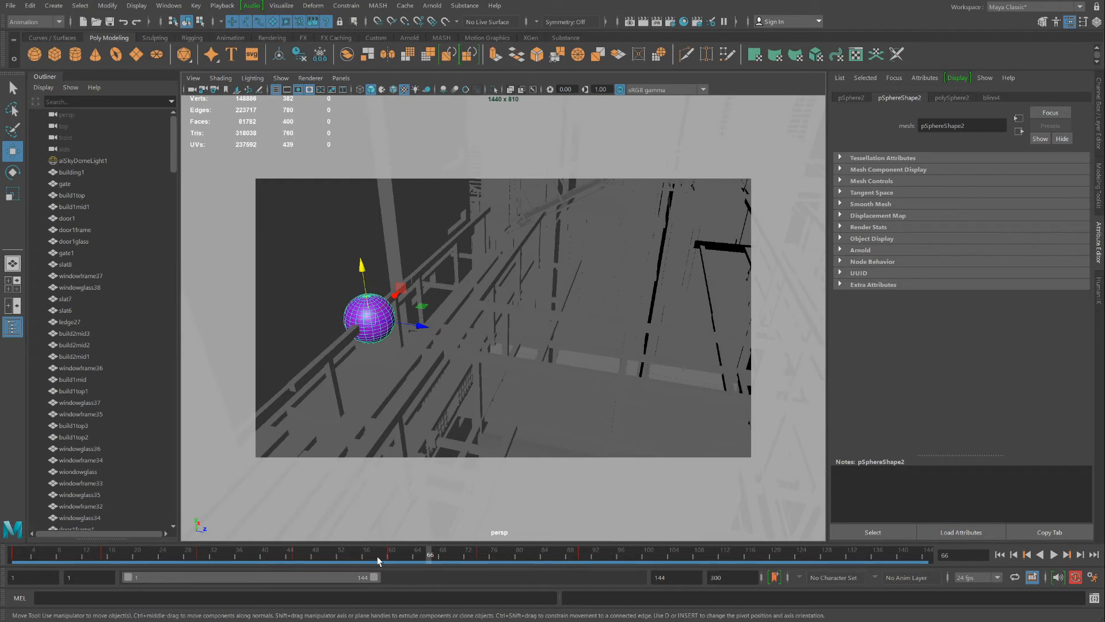
pyautogui.moveTo(413, 554); pyautogui.dragTo(475, 561)
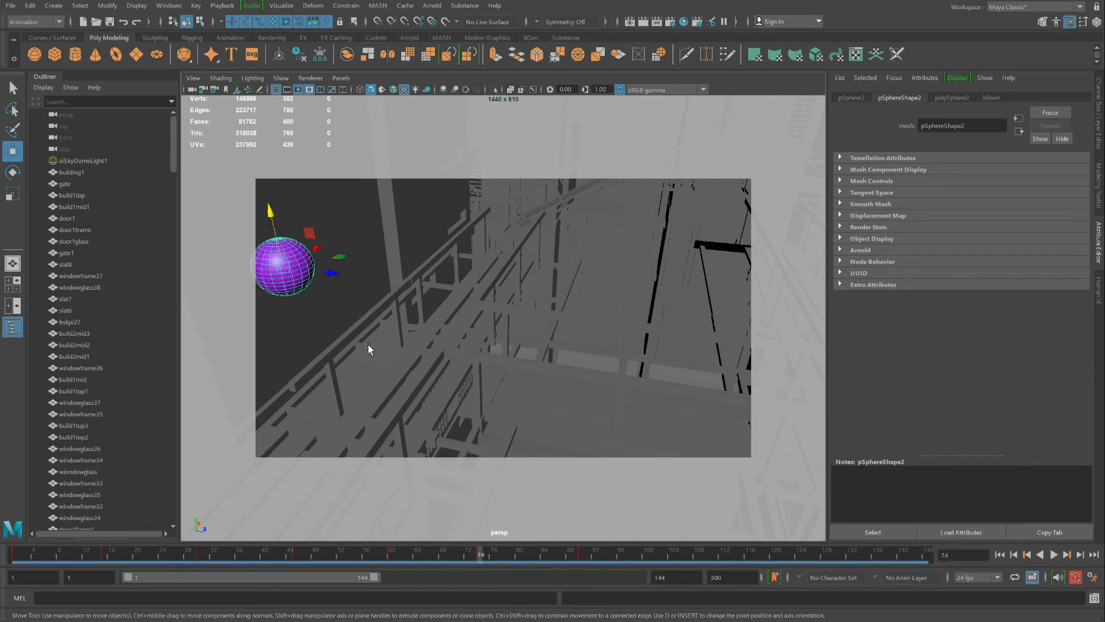
pyautogui.keyDown('alt'); pyautogui.moveTo(368, 344); pyautogui.dragTo(376, 325); pyautogui.keyUp('alt')
pyautogui.moveTo(367, 236); pyautogui.dragTo(363, 195)
pyautogui.moveTo(416, 257); pyautogui.dragTo(402, 254)
pyautogui.scroll(3, 351, 259)
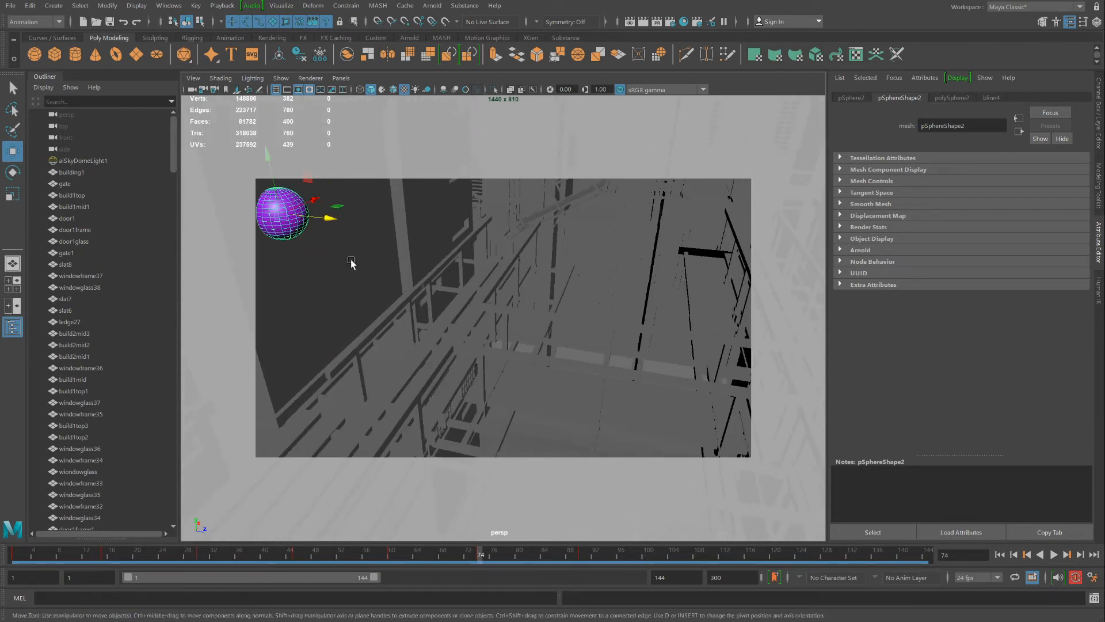
pyautogui.keyDown('alt'); pyautogui.moveTo(342, 256); pyautogui.dragTo(460, 318, button='middle'); pyautogui.keyUp('alt')
pyautogui.scroll(2, 433, 289)
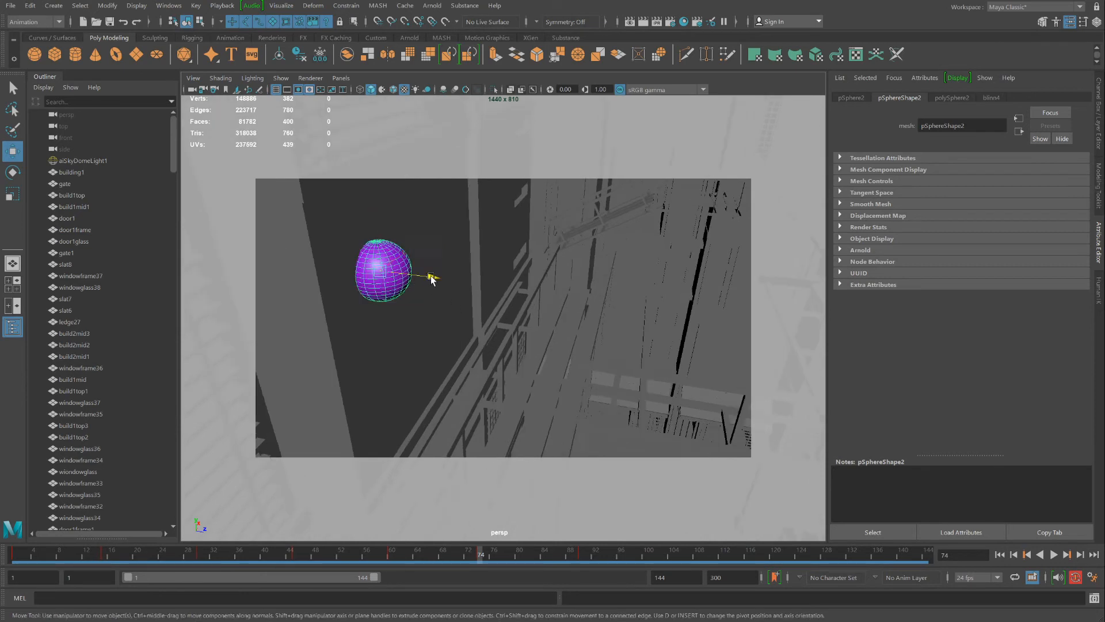
pyautogui.moveTo(432, 280); pyautogui.dragTo(444, 282)
# Step: At frame 65, raise the sphere clear of the walkway railing and shift it away from the wall to about -3.8 in Z
pyautogui.moveTo(168, 556); pyautogui.dragTo(299, 616)
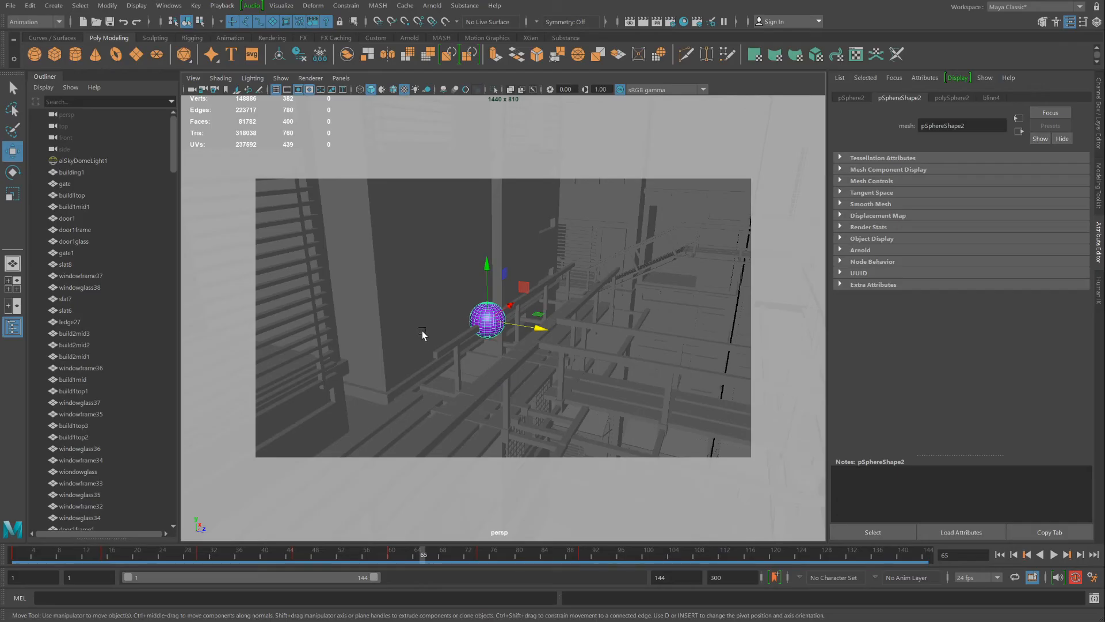
pyautogui.scroll(5, 423, 331)
pyautogui.scroll(5, 416, 345)
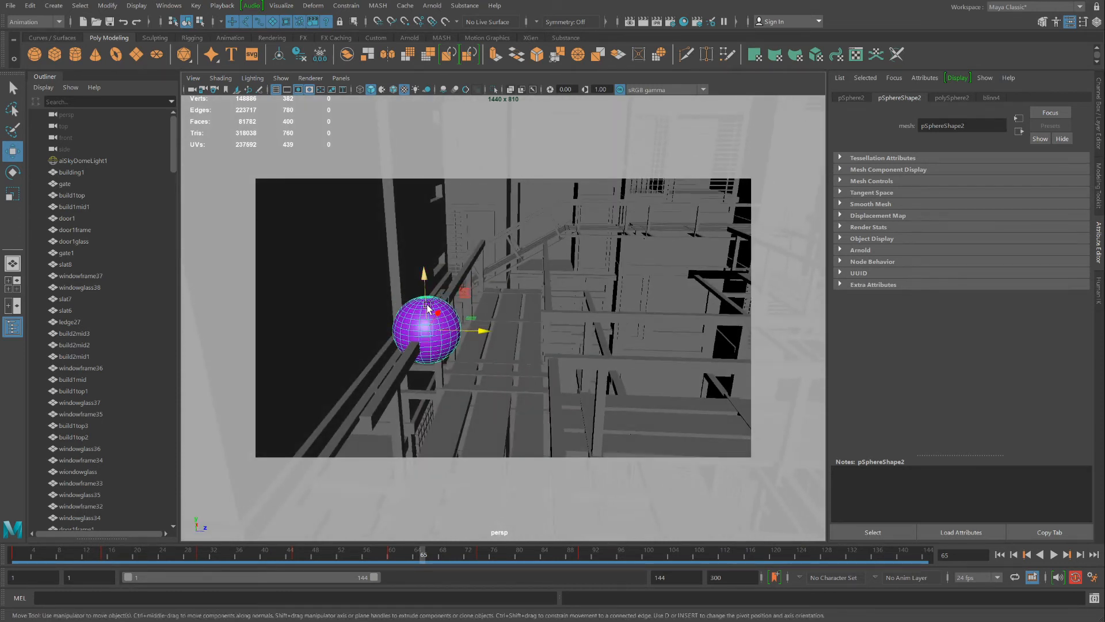
pyautogui.moveTo(427, 307); pyautogui.dragTo(425, 275)
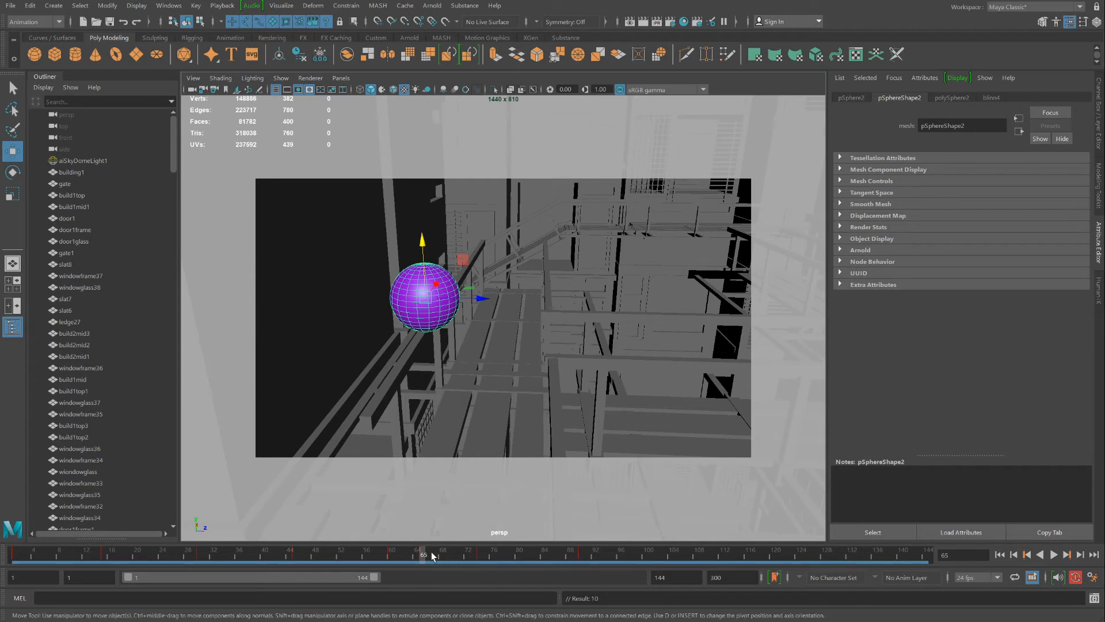
pyautogui.hotkey('alt', 'v')
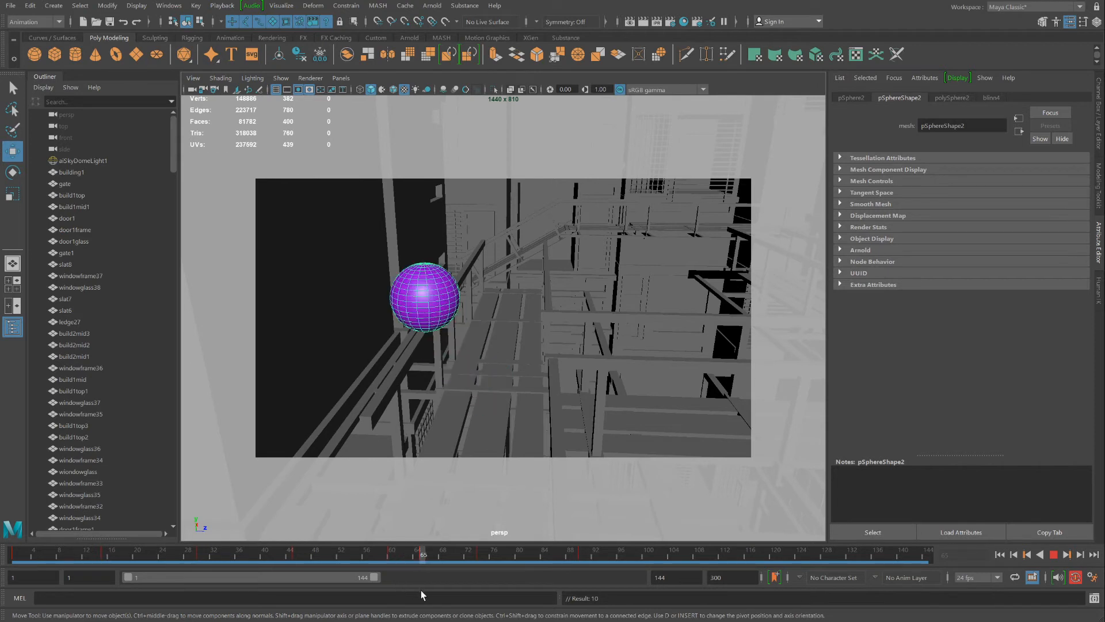
pyautogui.hotkey('alt', 'v')
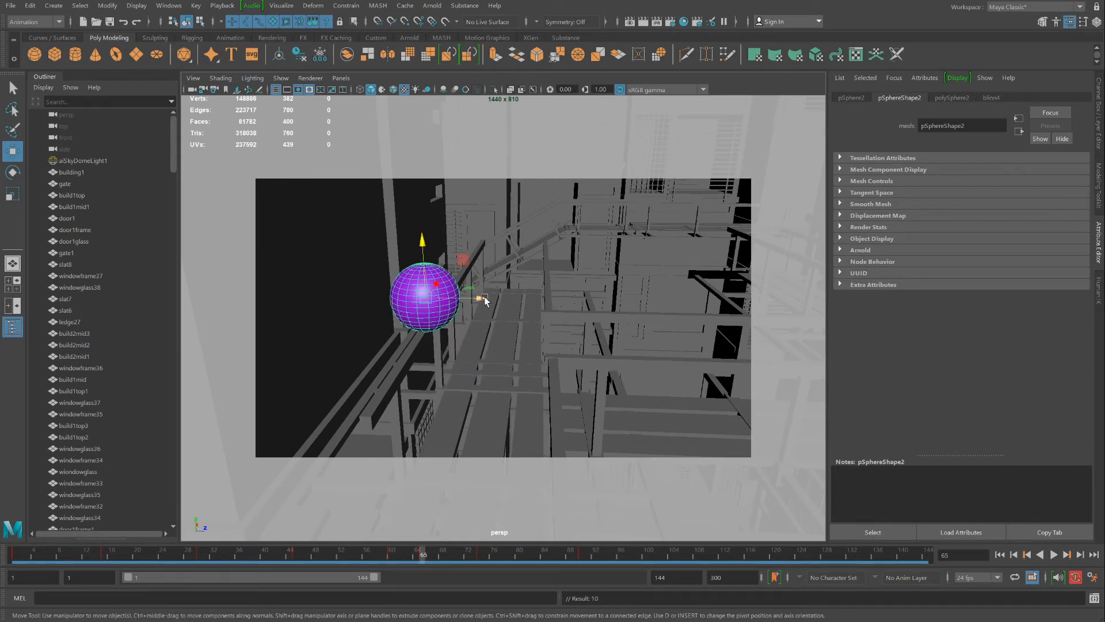
pyautogui.moveTo(484, 300); pyautogui.dragTo(494, 311)
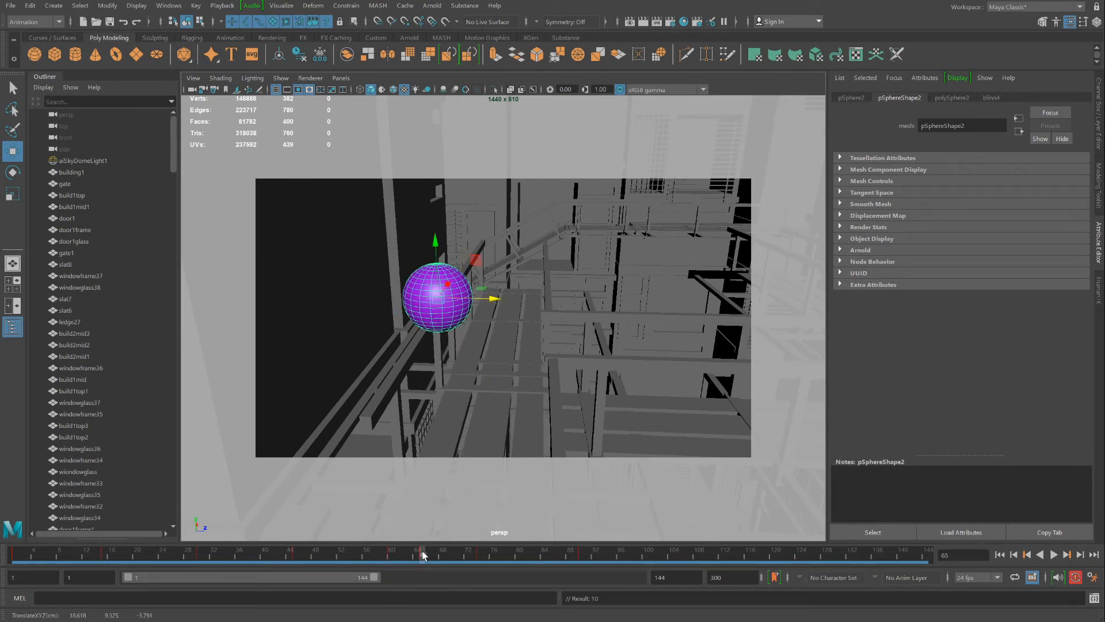
pyautogui.hotkey('alt', 'v')
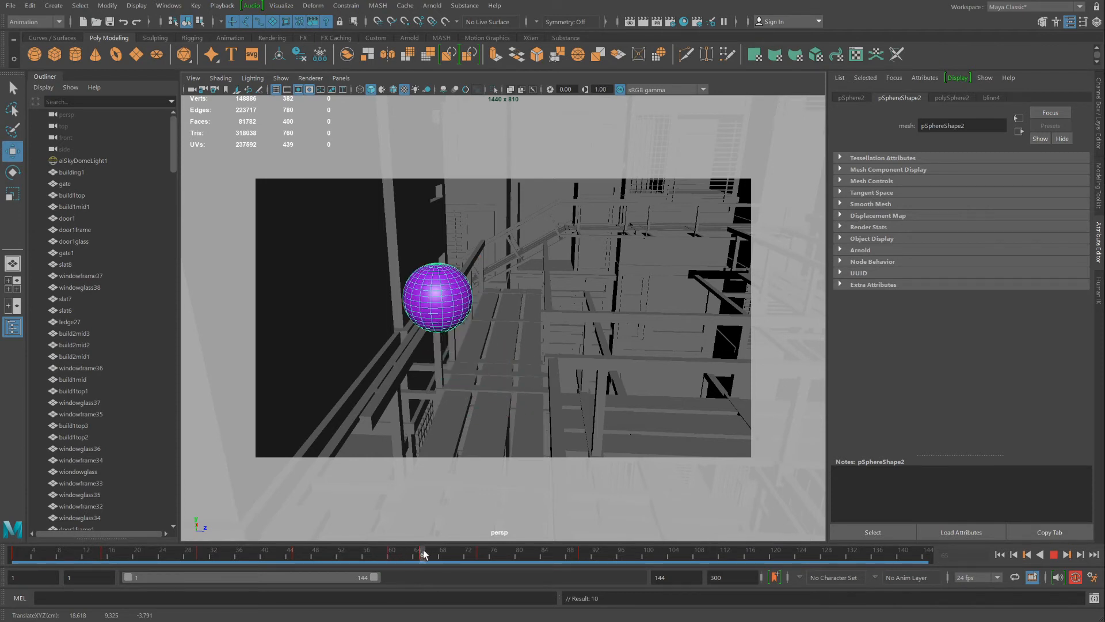
# Step: At frame 60, nudge the sphere up to about 8.7 in Y so it rests on the walkway planks
pyautogui.hotkey('alt', 'v')
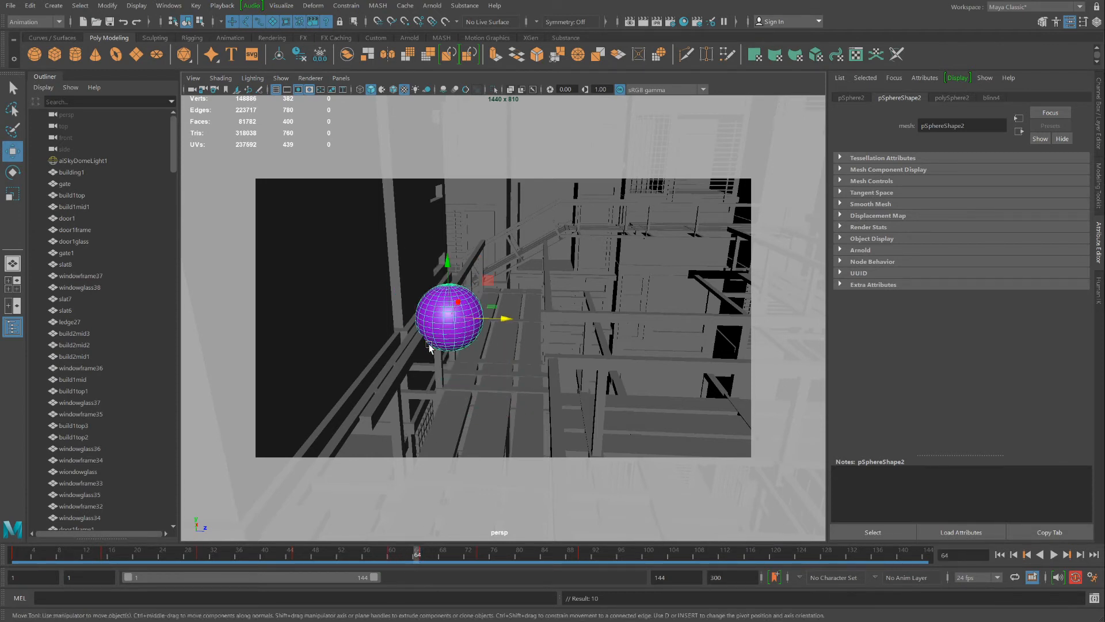
pyautogui.keyDown('alt'); pyautogui.moveTo(472, 377); pyautogui.dragTo(485, 337); pyautogui.keyUp('alt')
pyautogui.scroll(5, 450, 380)
pyautogui.scroll(-5, 450, 380)
pyautogui.moveTo(419, 554); pyautogui.dragTo(390, 552)
pyautogui.moveTo(437, 334); pyautogui.dragTo(439, 325)
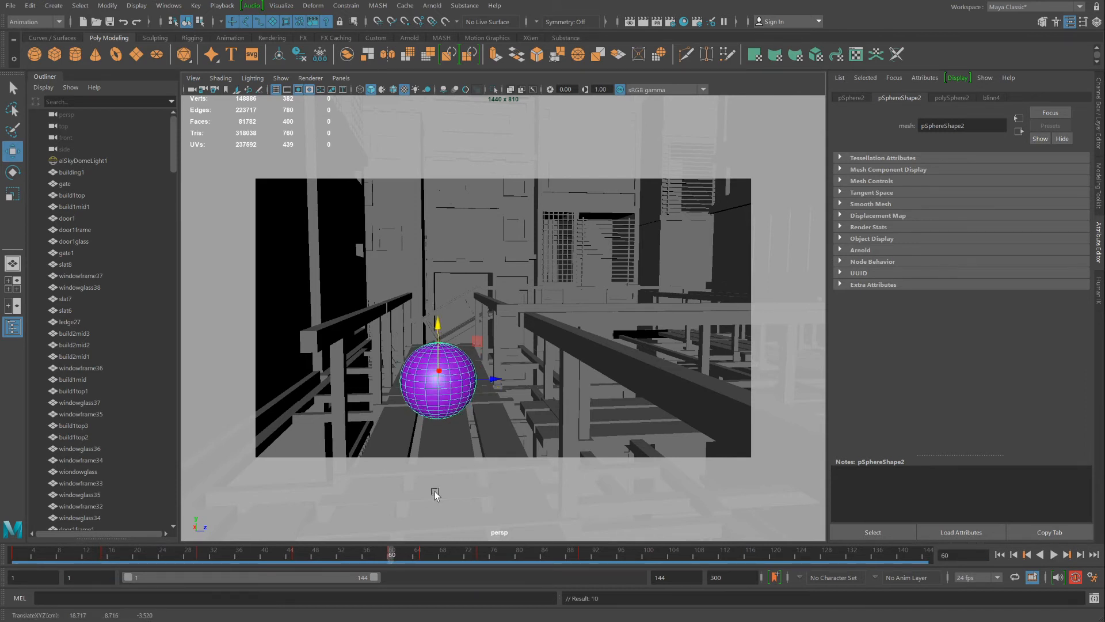
# Step: At frame 100, move the sphere down and closer to the wall, to about 17.4 in X, 8.75 in Y and -3.95 in Z
pyautogui.moveTo(399, 555)
pyautogui.mouseDown()
pyautogui.moveTo(286, 555)
pyautogui.moveTo(205, 537)
pyautogui.mouseUp()
pyautogui.moveTo(544, 554); pyautogui.dragTo(576, 553)
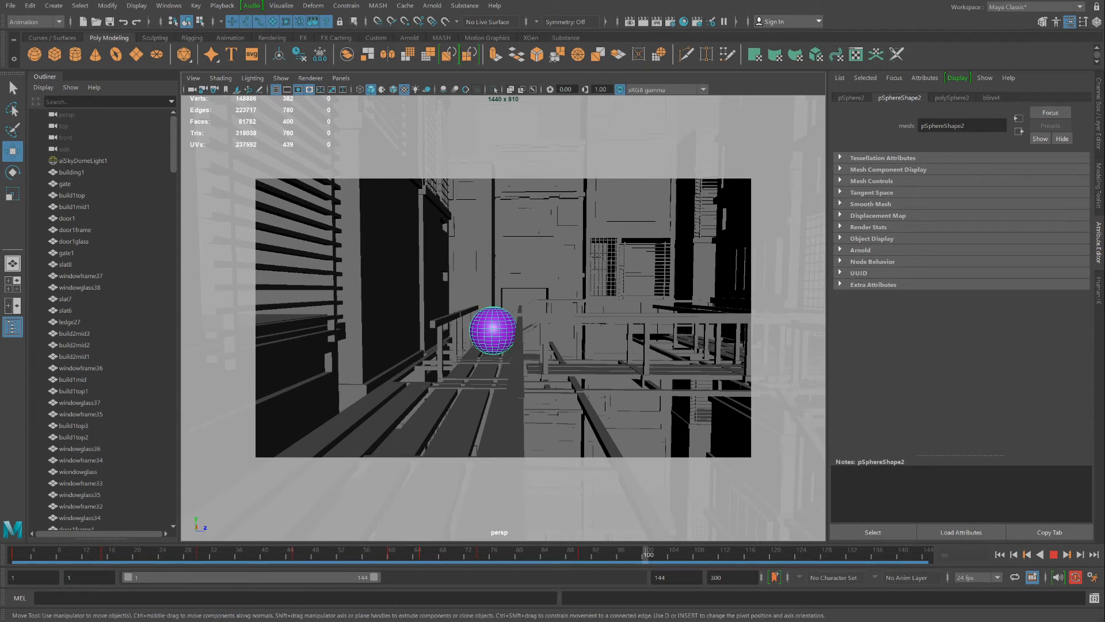
pyautogui.press('Escape')
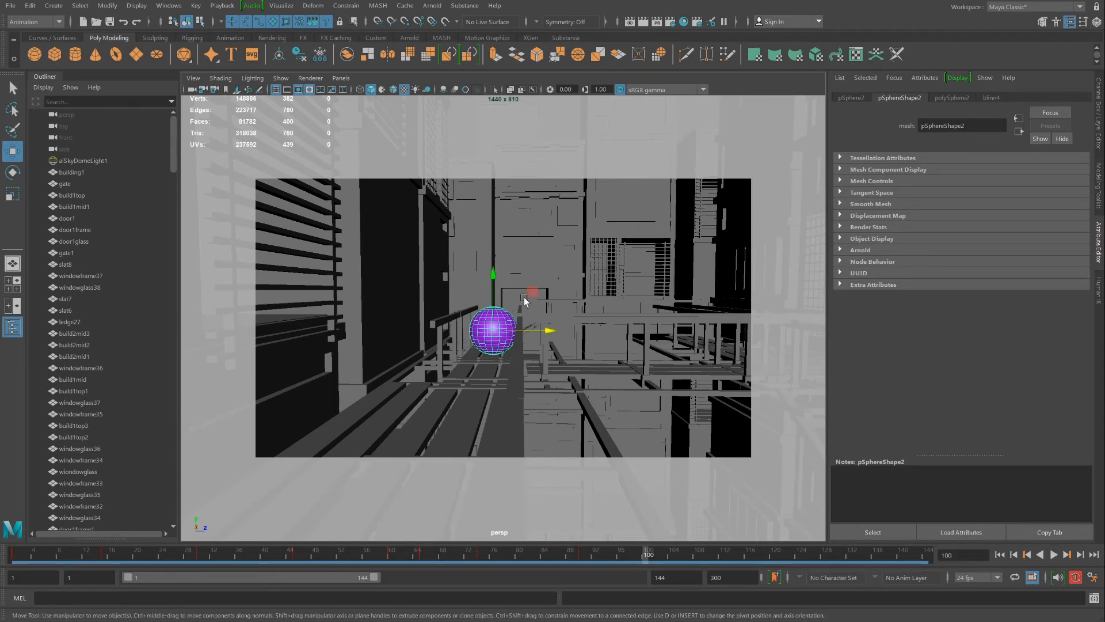
pyautogui.moveTo(532, 292); pyautogui.dragTo(464, 325)
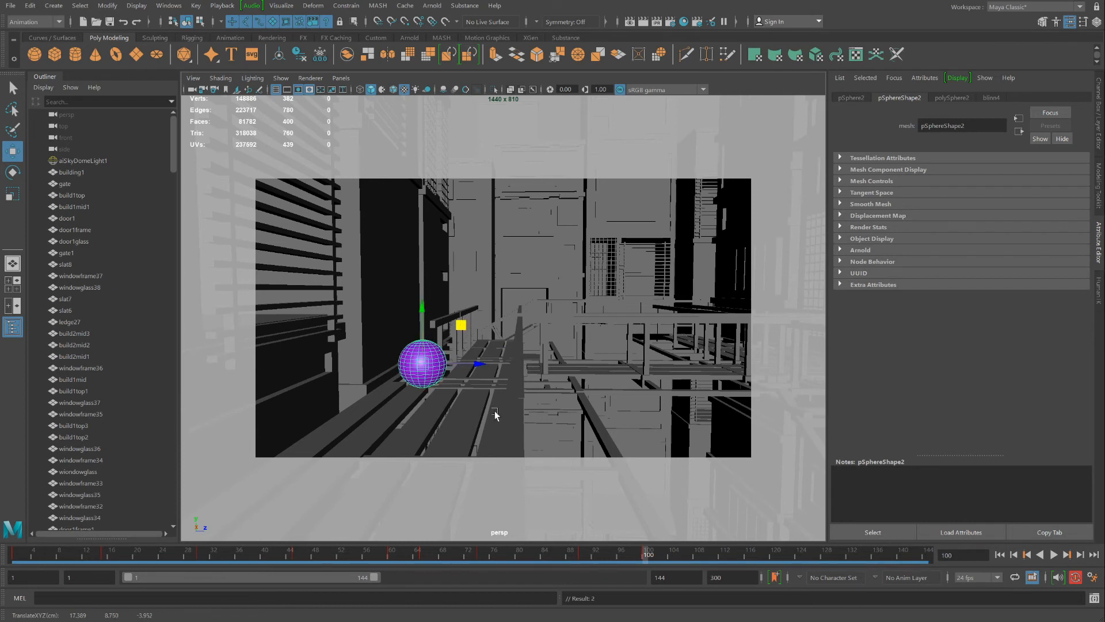
pyautogui.moveTo(670, 564); pyautogui.dragTo(204, 562)
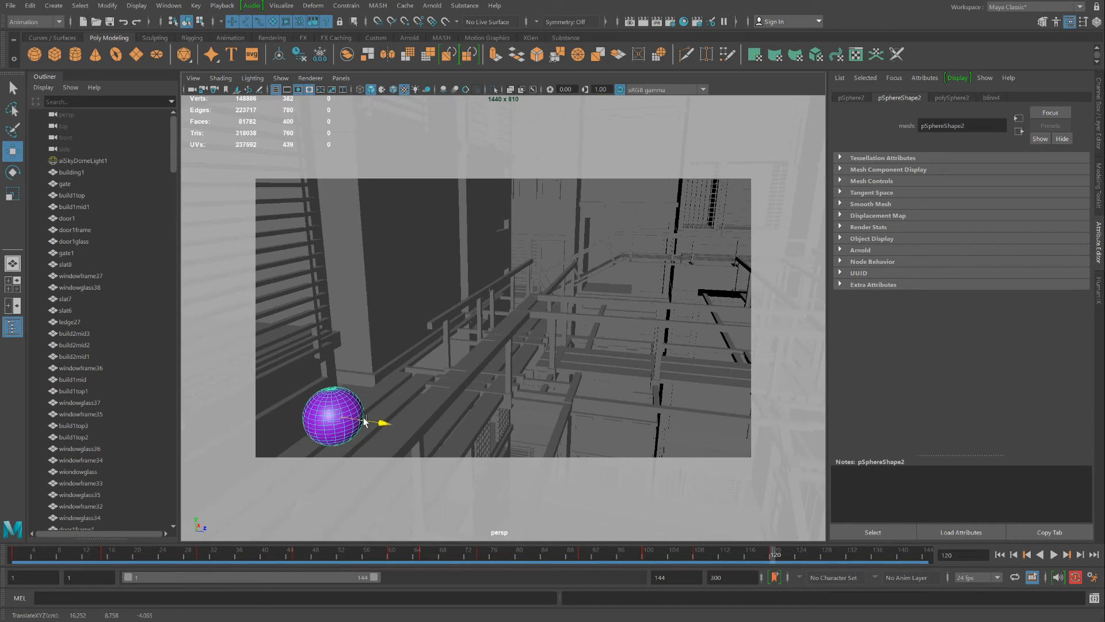
# Step: At frame 120, move the sphere along the planks to about 16.06 in X and -4.04 in Z, and play back the bounce
pyautogui.moveTo(358, 400); pyautogui.dragTo(353, 418)
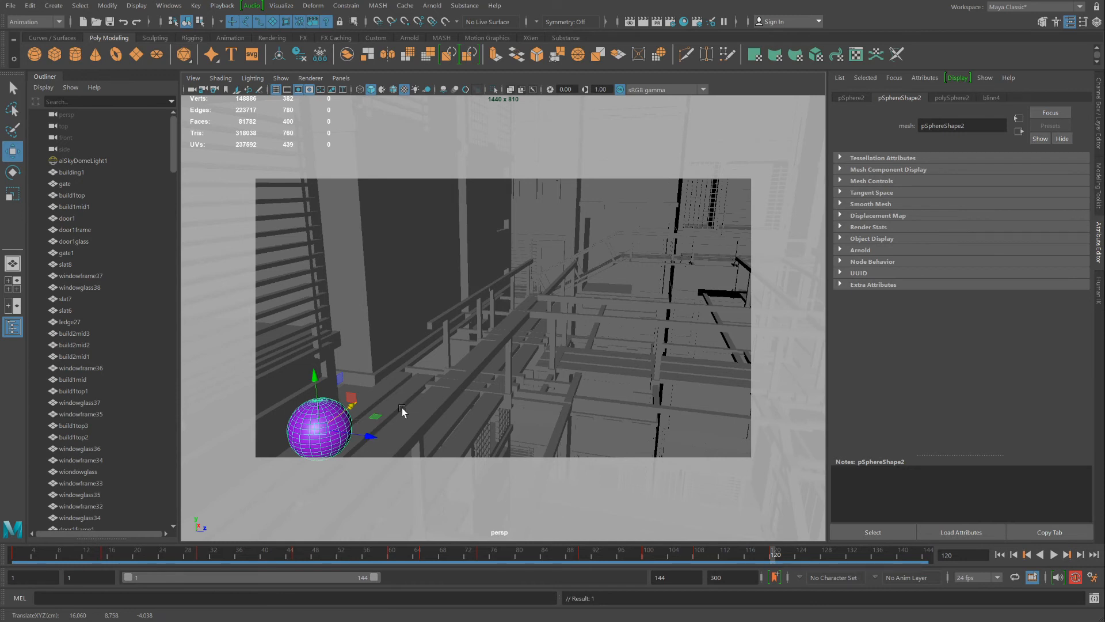
pyautogui.hotkey('alt', 'v')
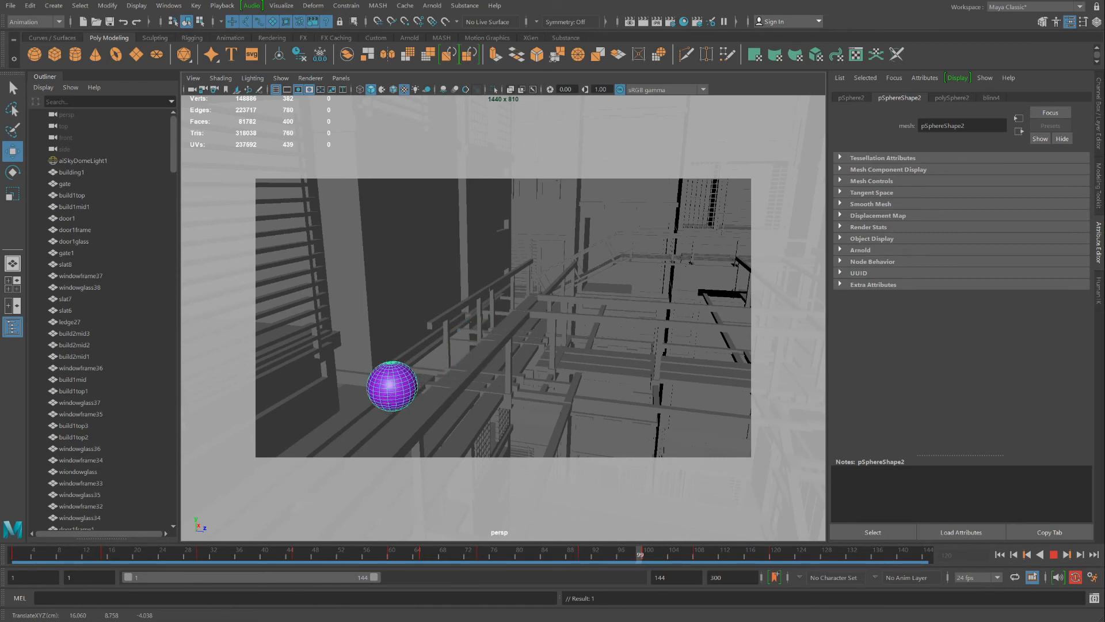
pyautogui.press('Escape')
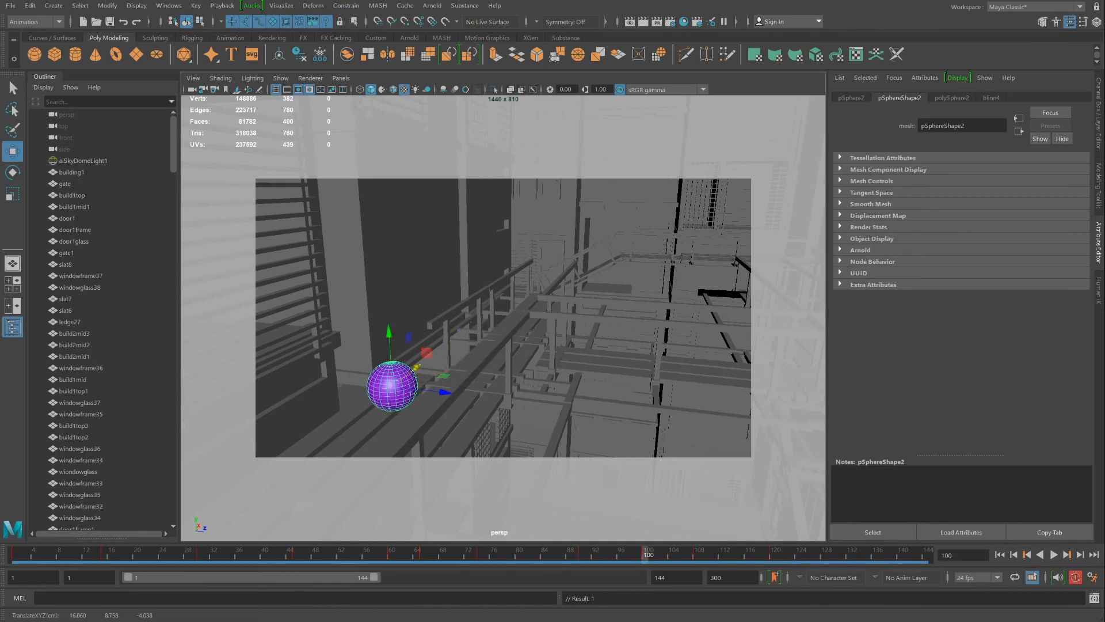
# Step: Select the timeline range from about frame 89 to 103 and open the Graph Editor for the sphere
pyautogui.keyDown('shift'); pyautogui.moveTo(659, 557); pyautogui.dragTo(575, 561); pyautogui.keyUp('shift')
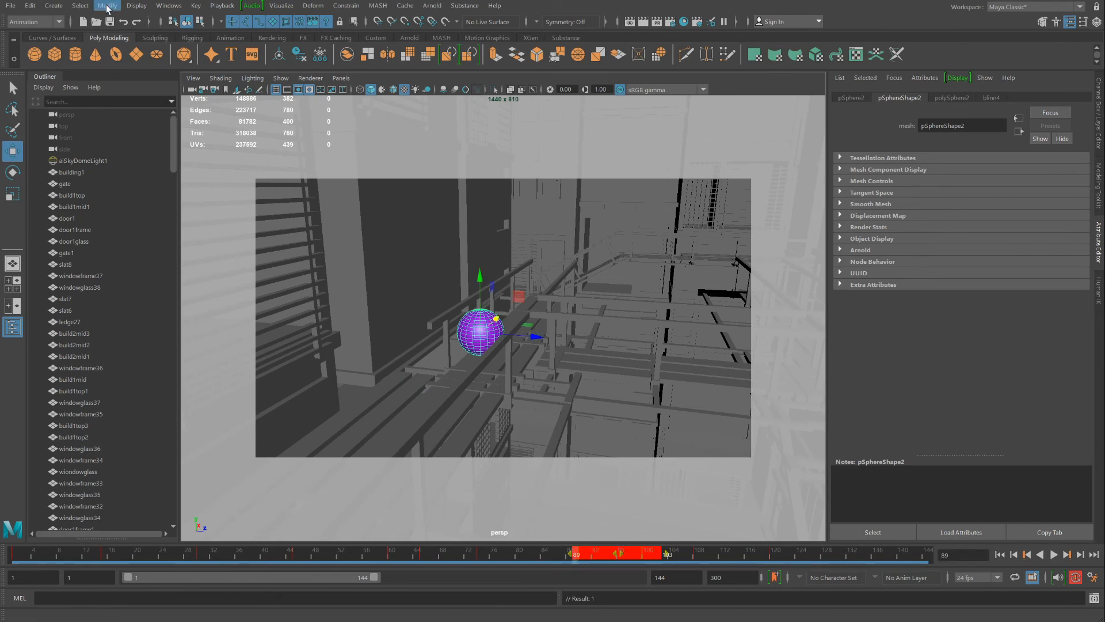
pyautogui.click(167, 8)
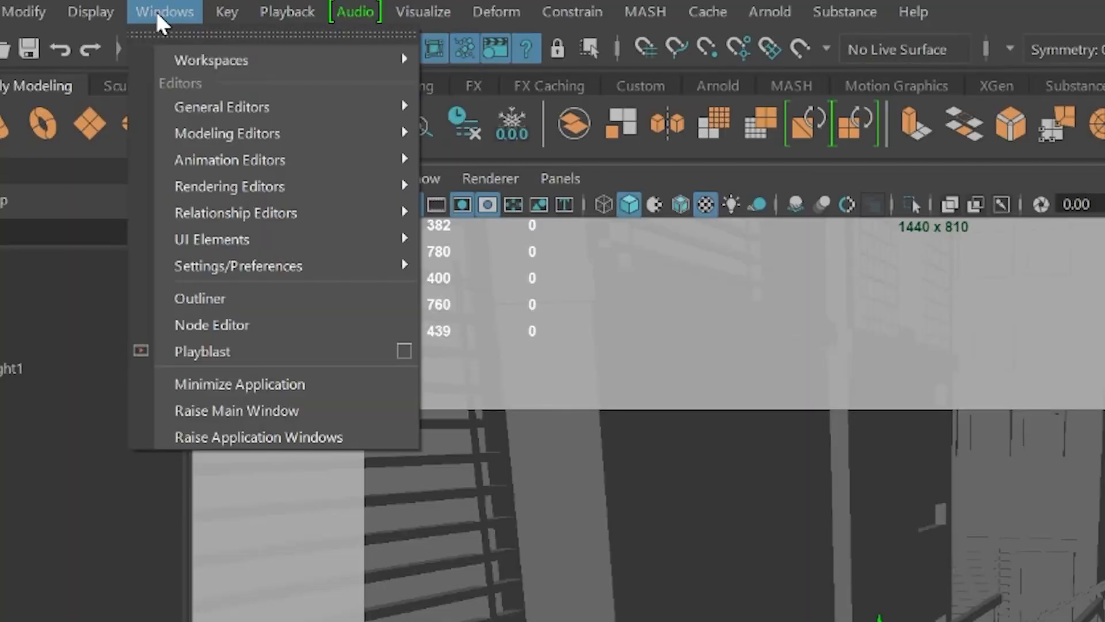
pyautogui.moveTo(322, 167)
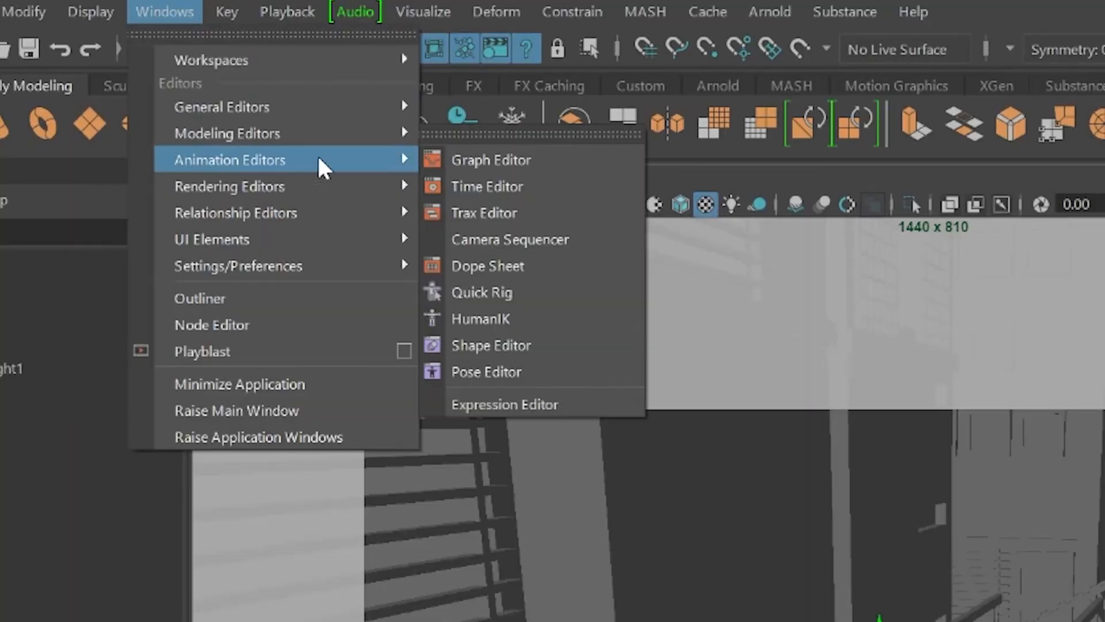
pyautogui.click(514, 161)
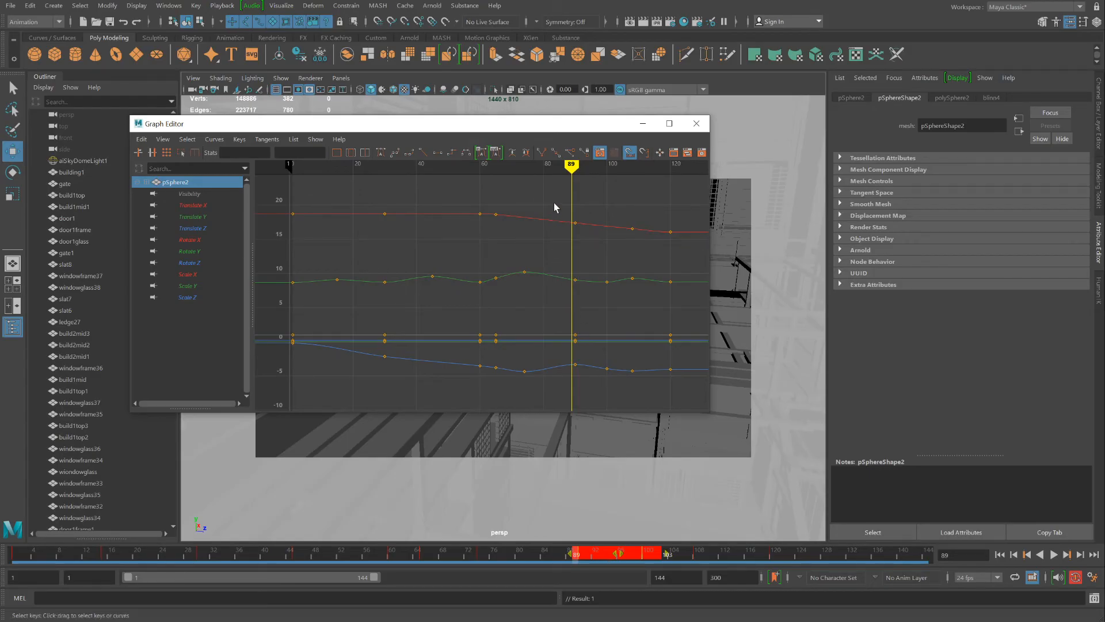
# Step: Give the sphere's keys from frame 90 to 108 linear tangents and move the Graph Editor away from the sphere
pyautogui.moveTo(553, 203); pyautogui.dragTo(586, 384)
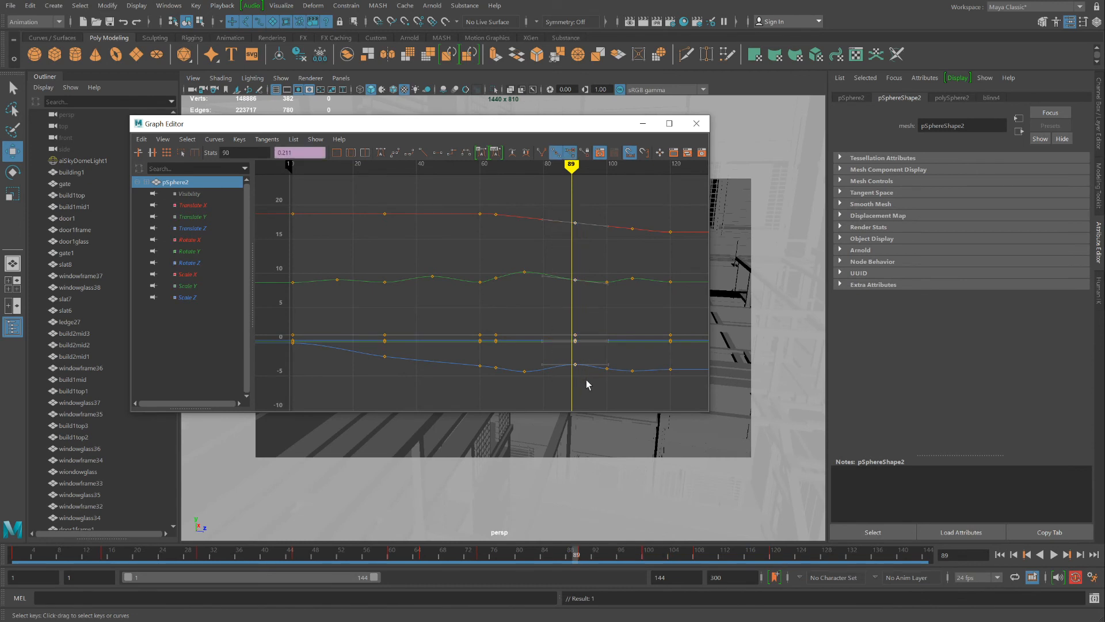
pyautogui.moveTo(555, 229); pyautogui.dragTo(642, 406)
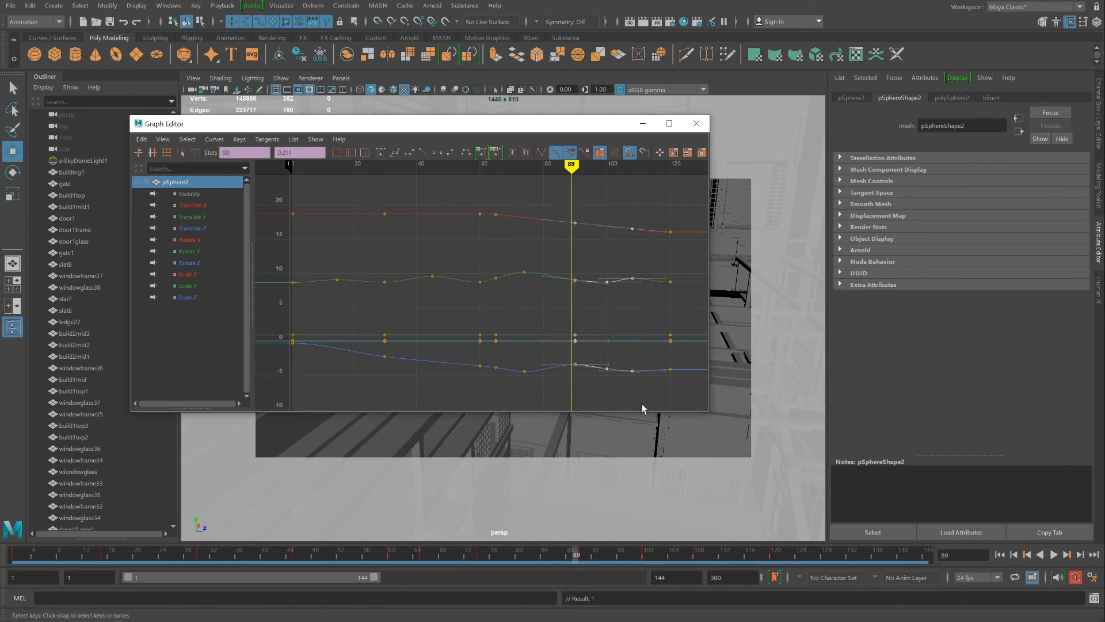
pyautogui.click(586, 561)
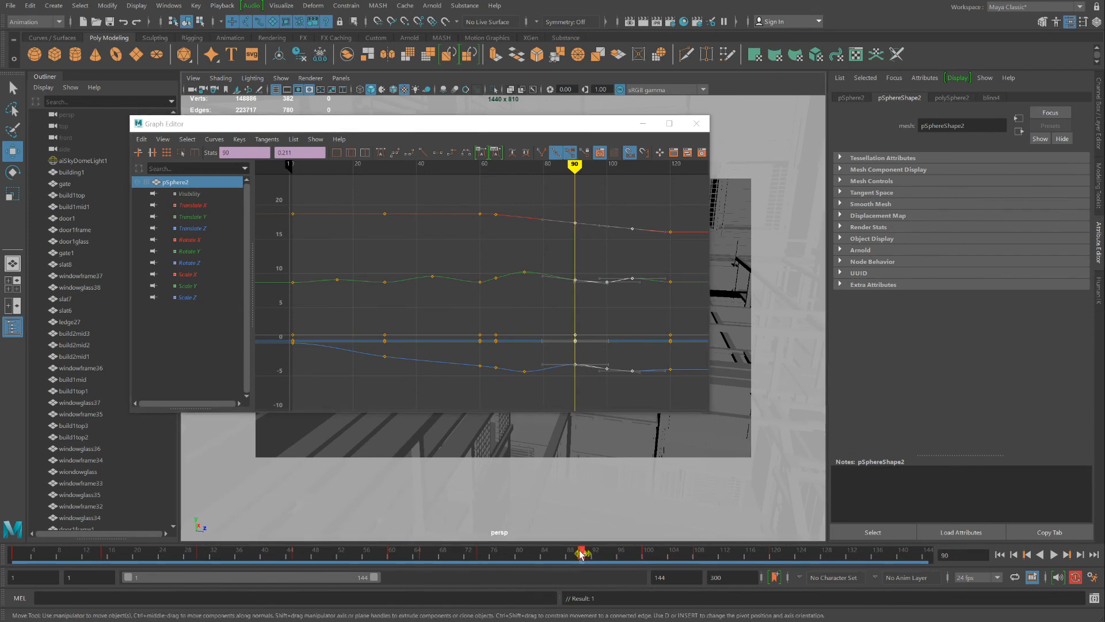
pyautogui.click(644, 555)
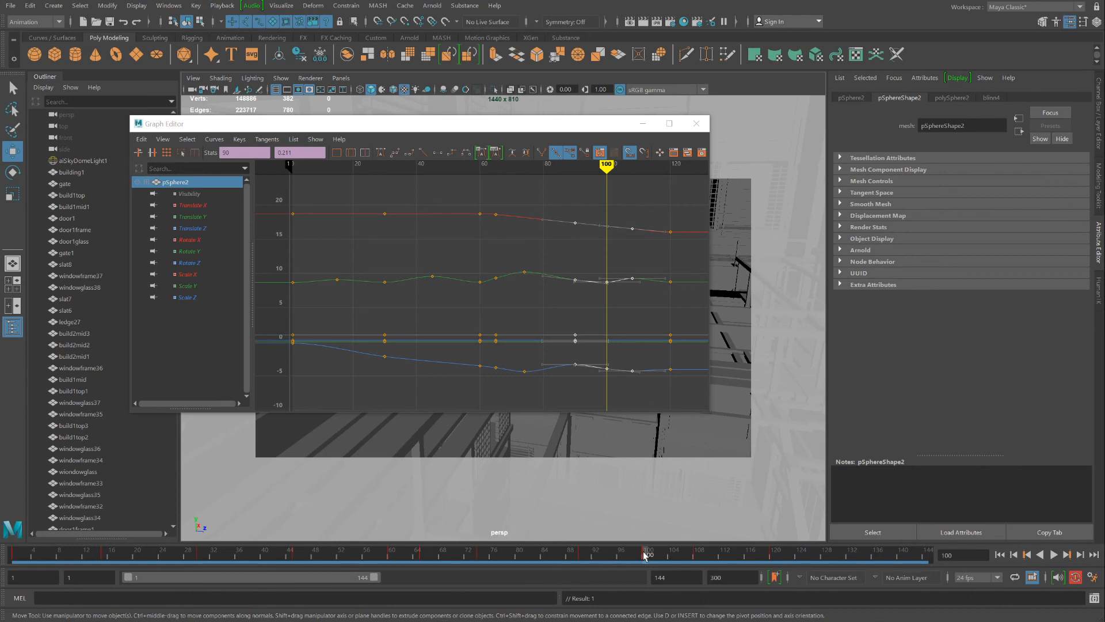
pyautogui.click(579, 549)
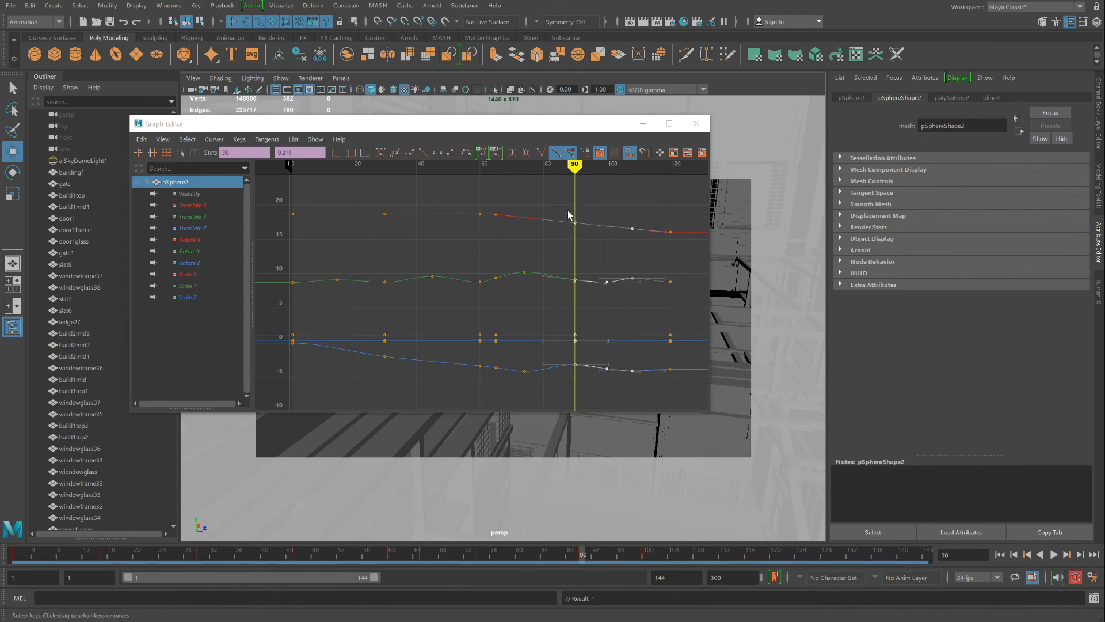
pyautogui.moveTo(565, 202); pyautogui.dragTo(644, 392)
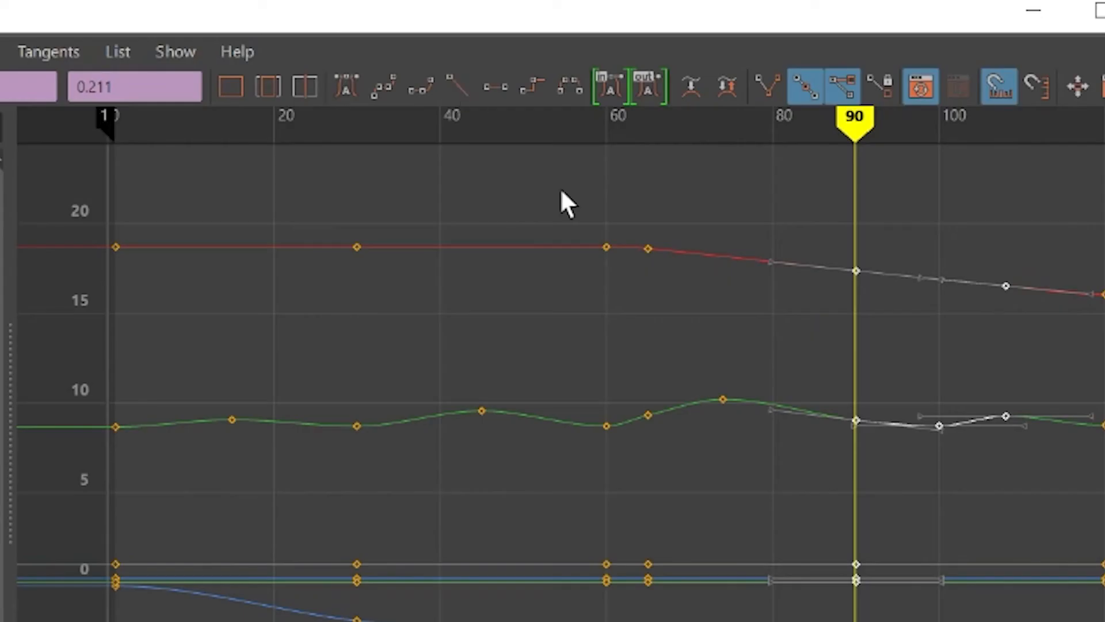
pyautogui.click(452, 86)
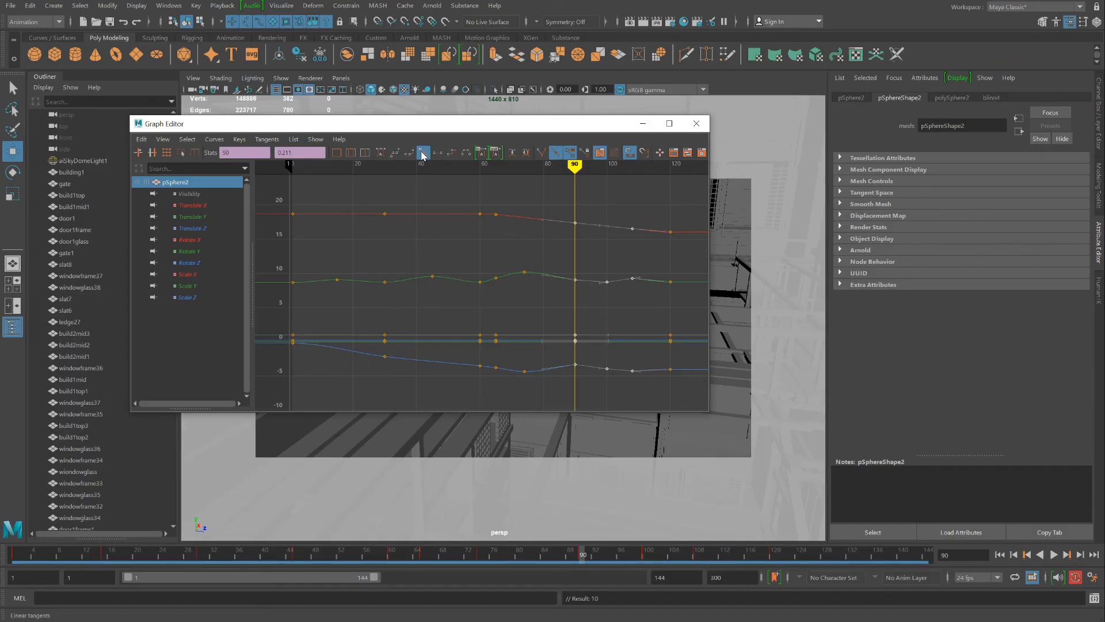
pyautogui.moveTo(467, 120); pyautogui.dragTo(828, 103)
# Step: At frame 135, move the sphere out past the camera frame's lower edge to about X 14.8, Y 8.7, Z -3.6, key it and play back
pyautogui.moveTo(601, 555); pyautogui.dragTo(786, 567)
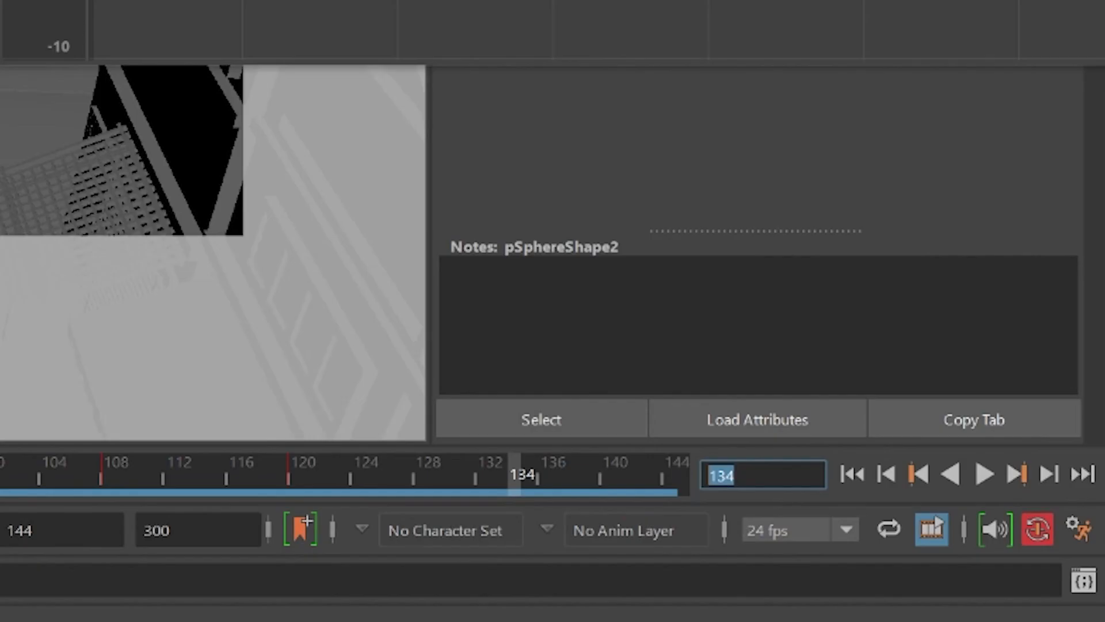
pyautogui.press('Return')
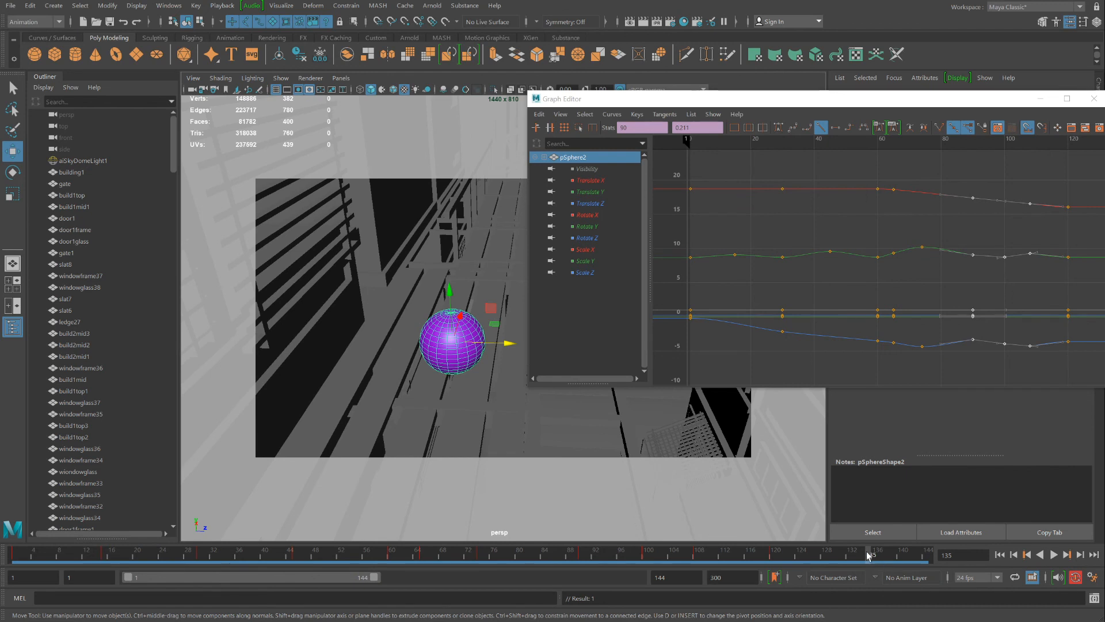
pyautogui.moveTo(471, 320); pyautogui.dragTo(395, 436)
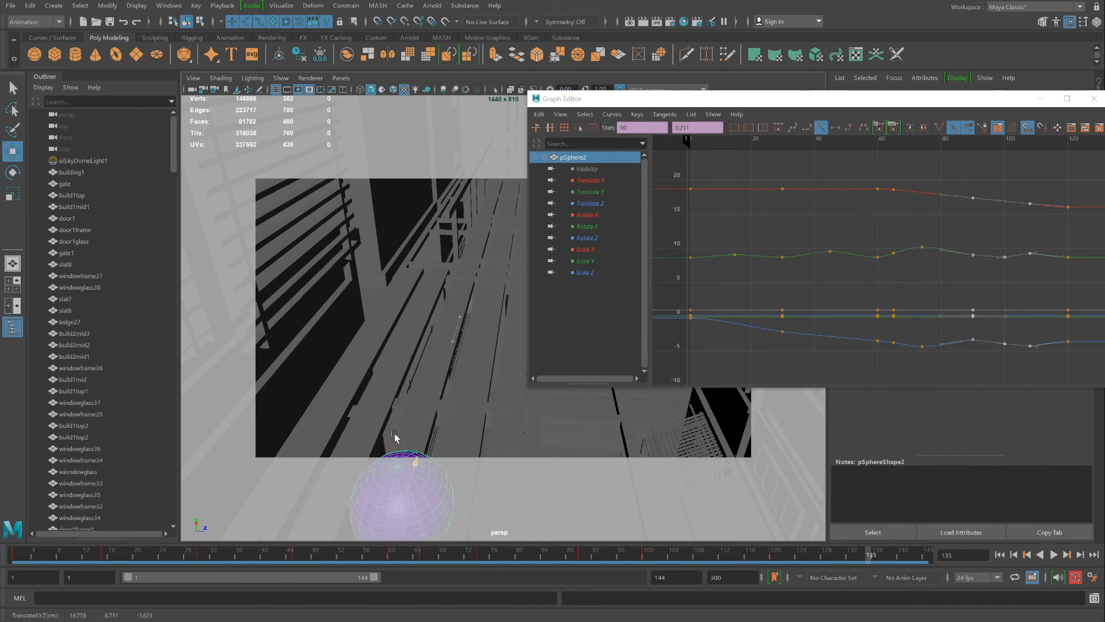
pyautogui.press('s')
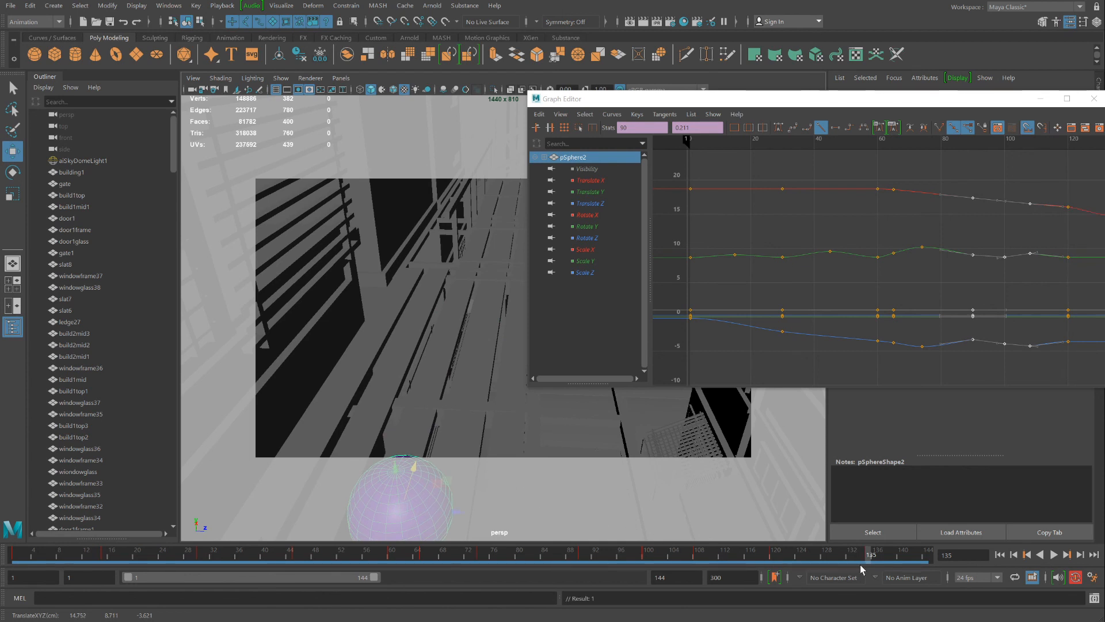
pyautogui.hotkey('alt', 'v')
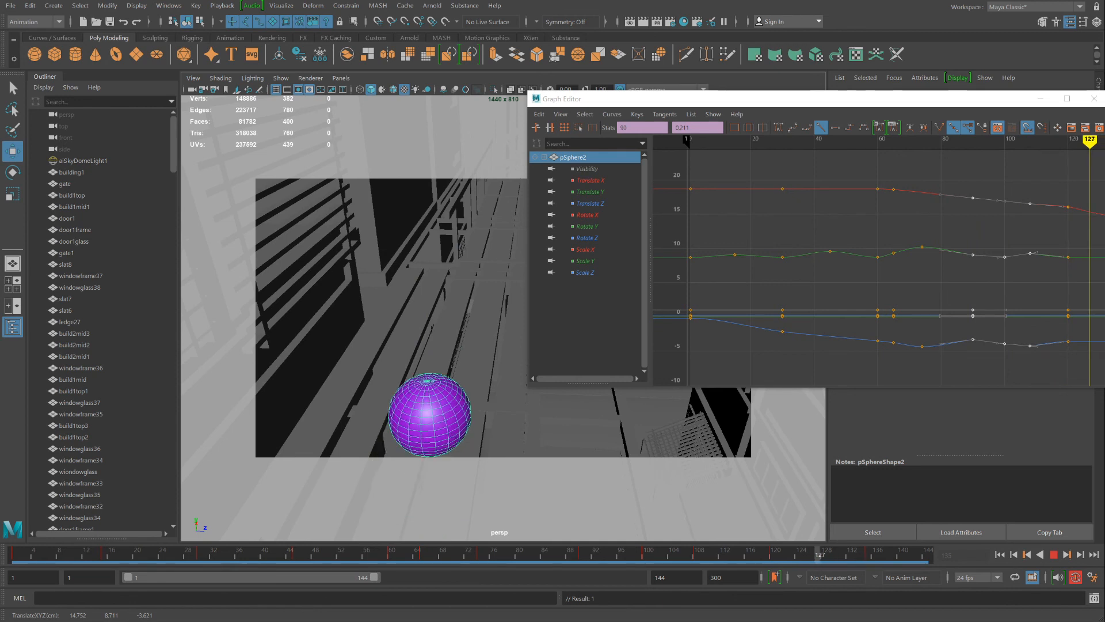
pyautogui.press('Escape')
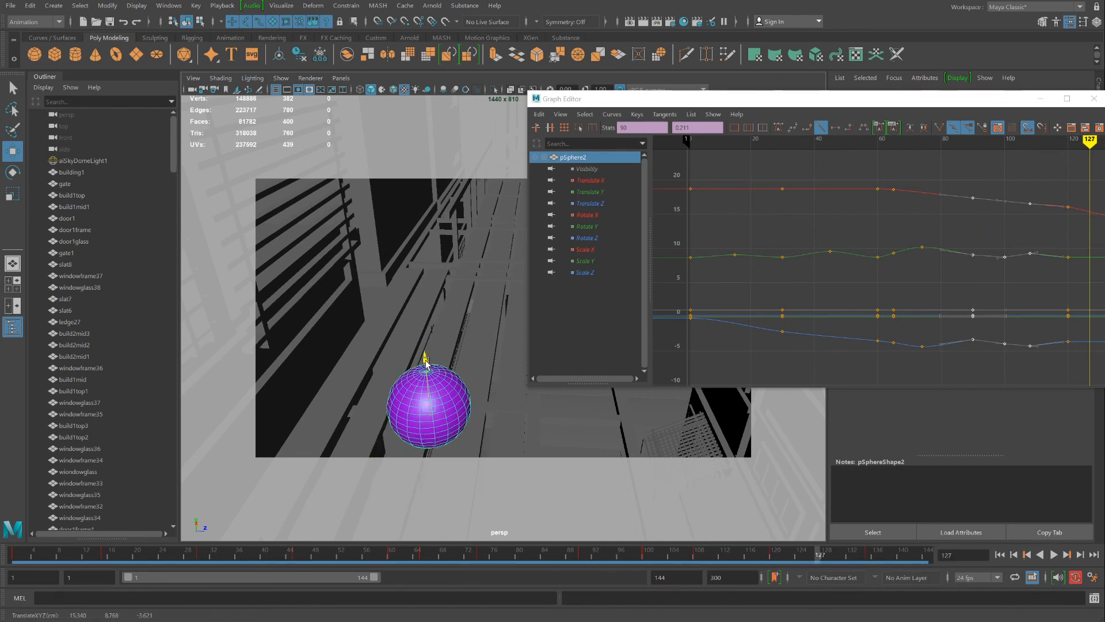